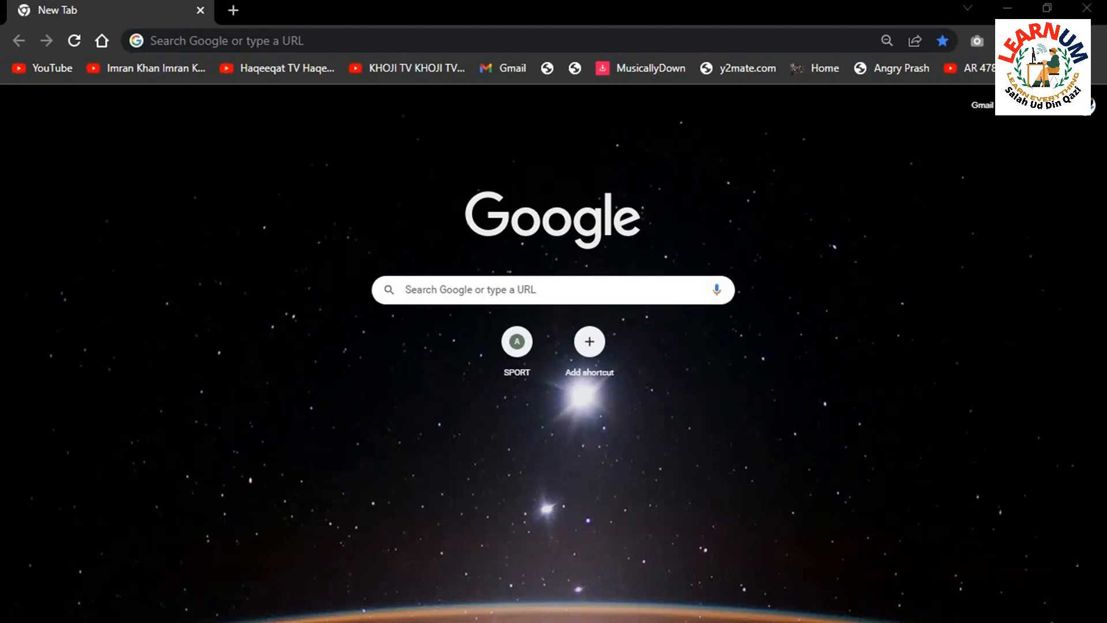
Search Google for "github text to handwriting"
left_click(227, 41)
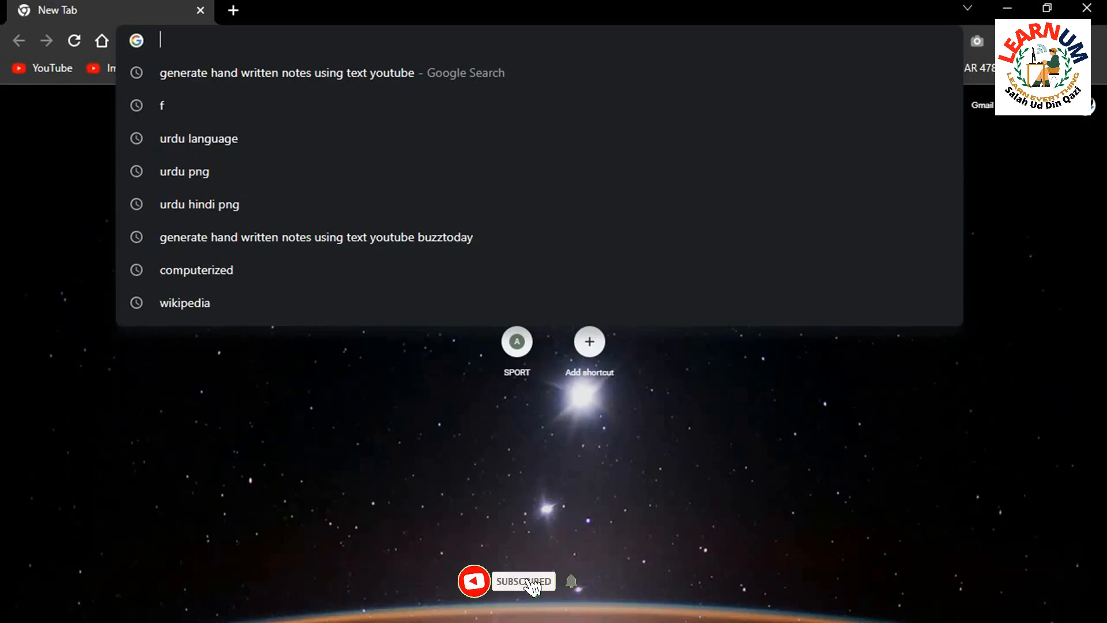
type("github text to handwriting")
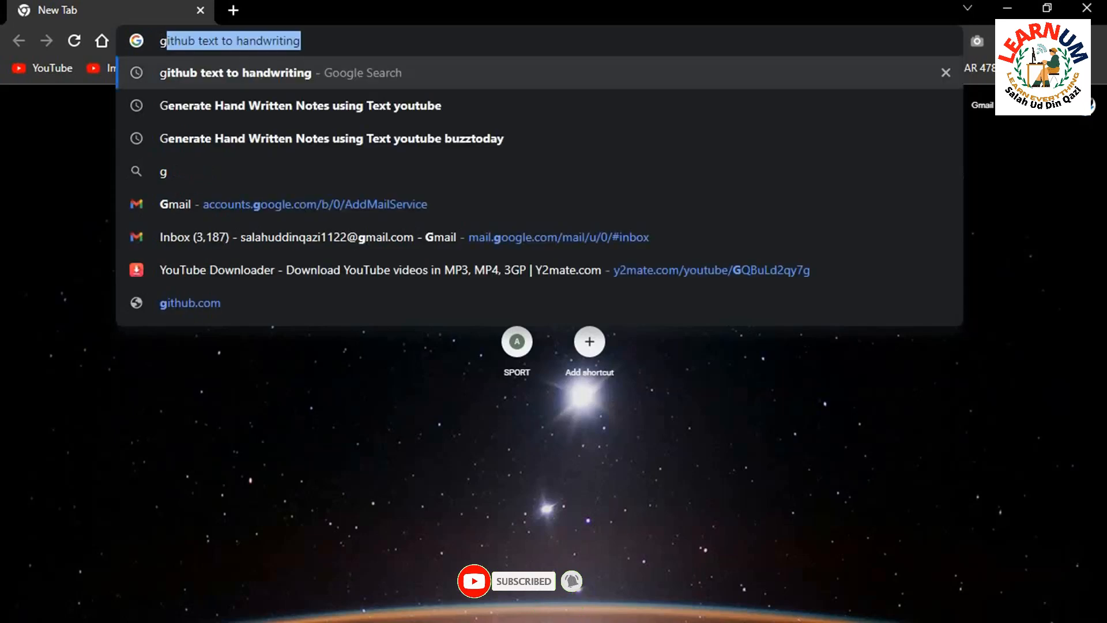
key("Right")
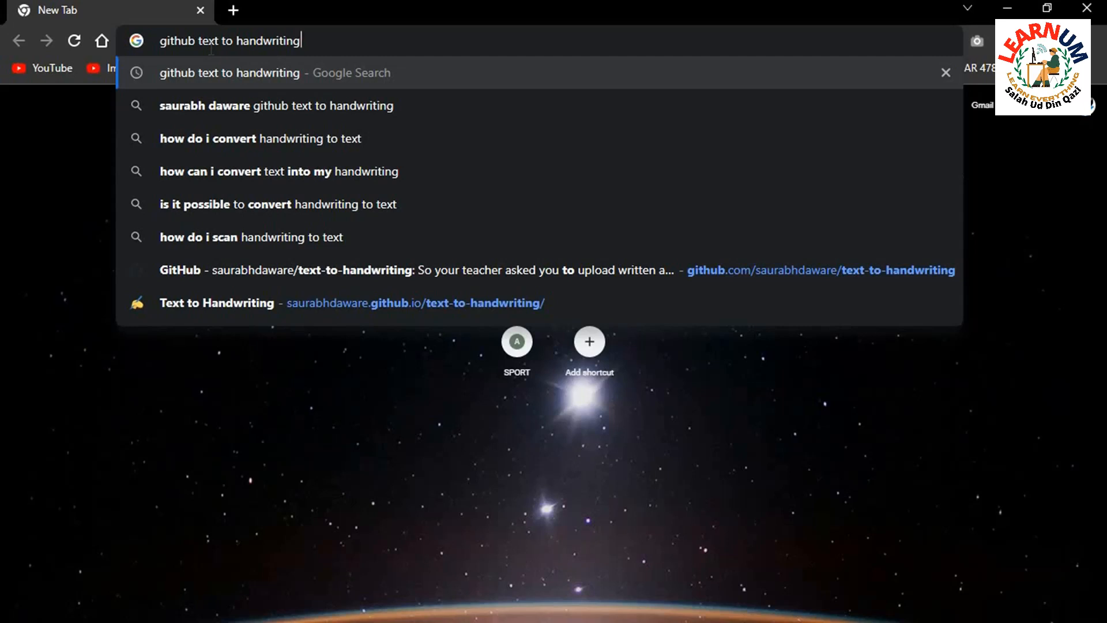
key("Return")
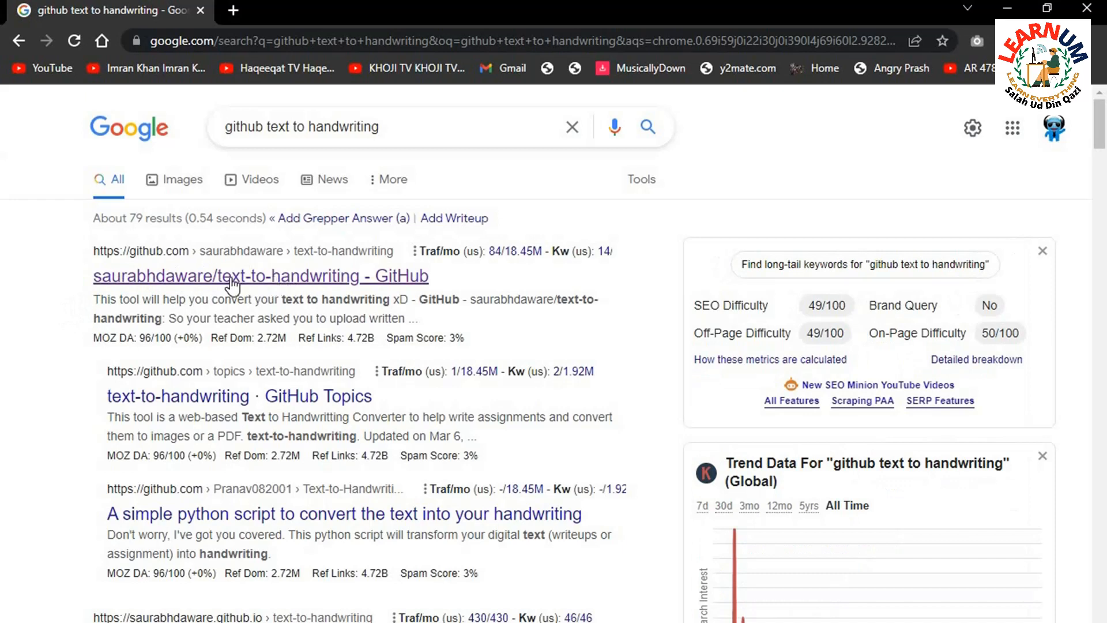
Open the text-to-handwriting GitHub repository from the results and follow its README link to the live Text to Handwriting tool
left_click(279, 282)
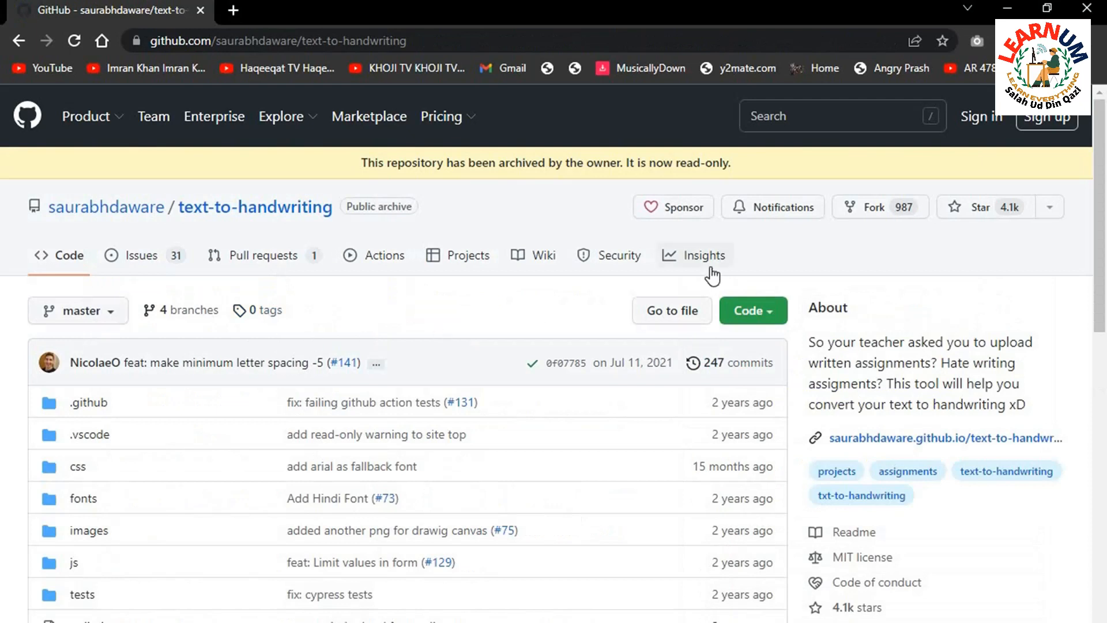
left_click_drag(1105, 233, 1105, 487)
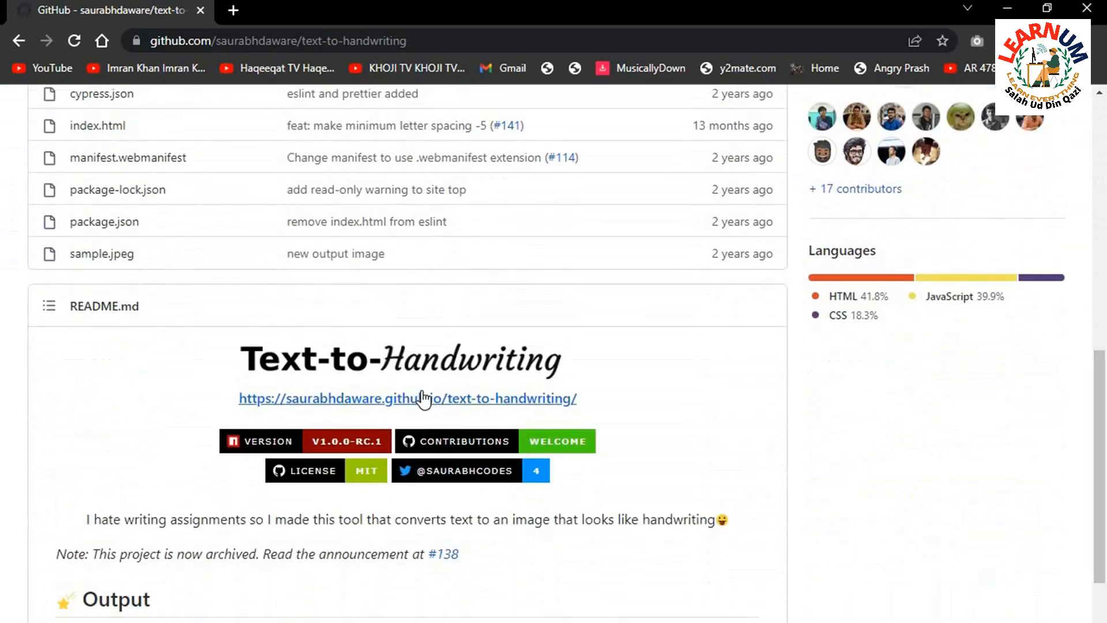
left_click(424, 399)
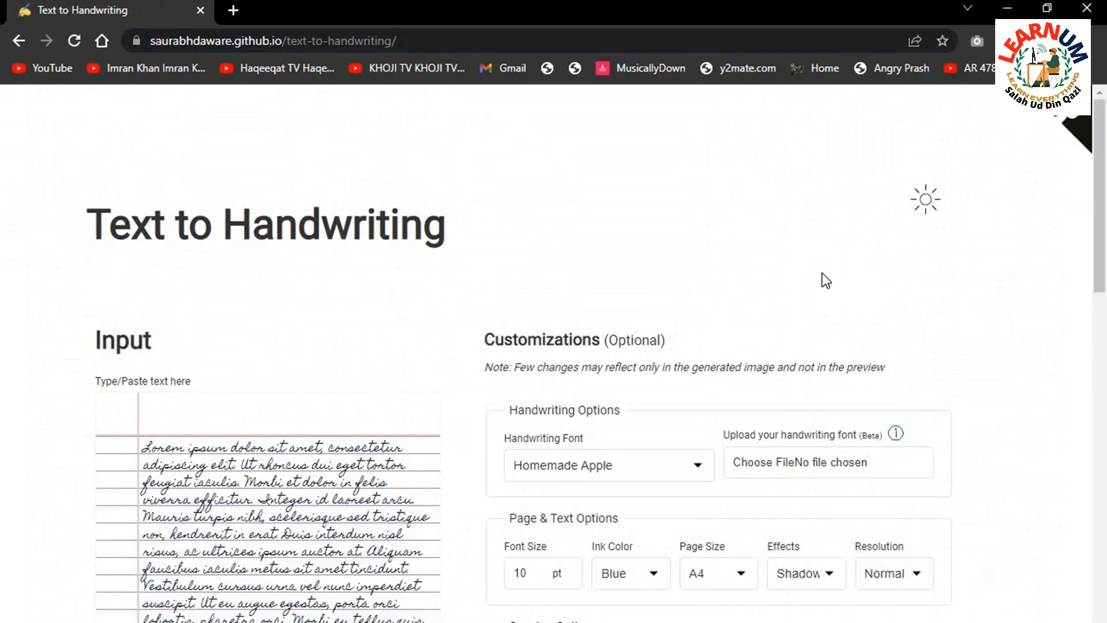
Look over the Text to Handwriting page's heading, input area and customization options
scroll(1102, 288, "down", 4)
left_click_drag(1102, 288, 1102, 278)
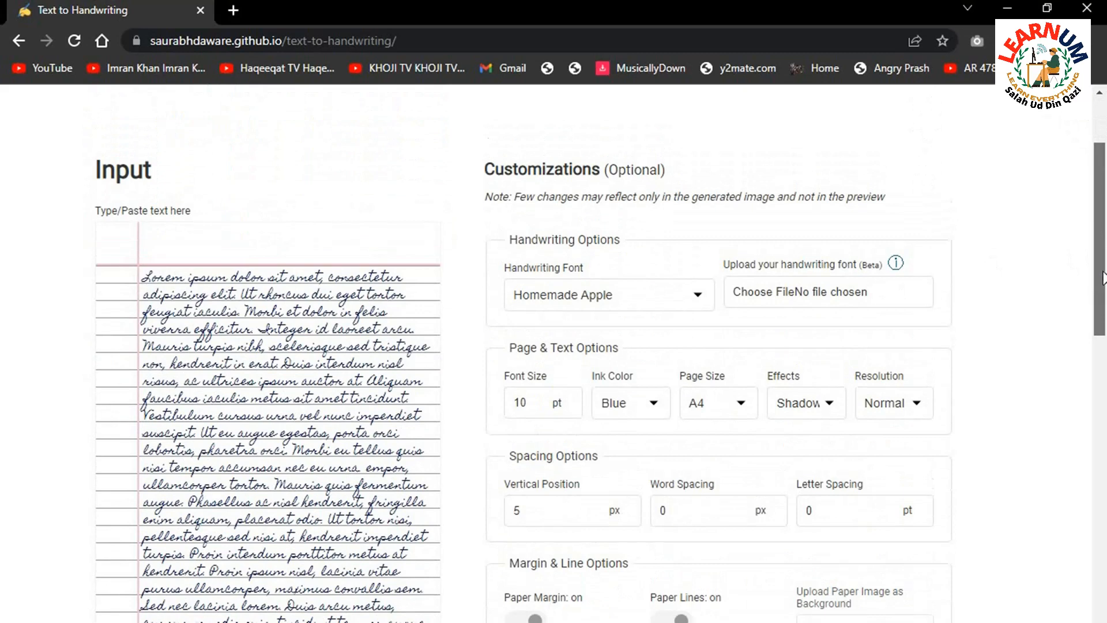
scroll(1102, 277, "up", 2)
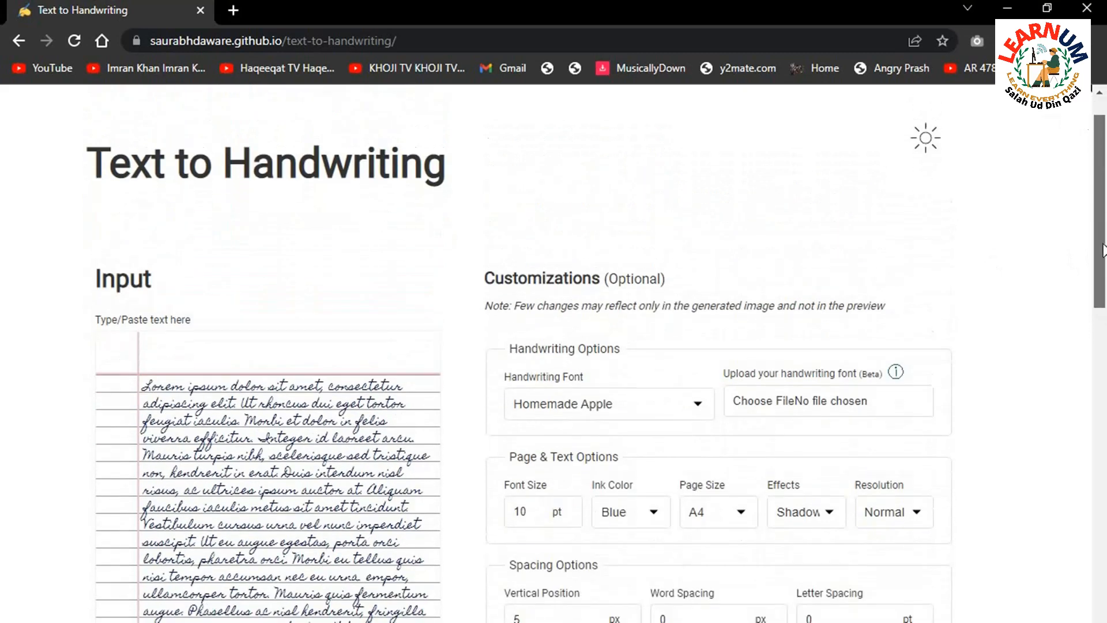
left_click_drag(107, 164, 299, 165)
left_click(536, 239)
left_click_drag(1103, 204, 1105, 179)
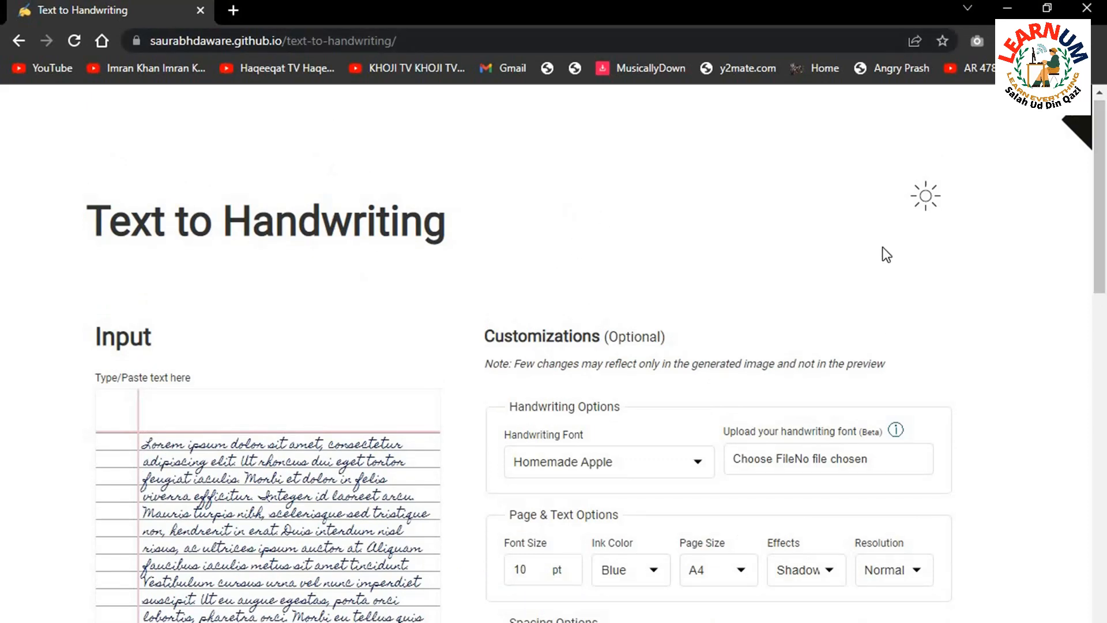
Switch the page's colour theme and set it back to light
left_click(925, 199)
left_click(928, 208)
left_click_drag(1105, 217, 1105, 255)
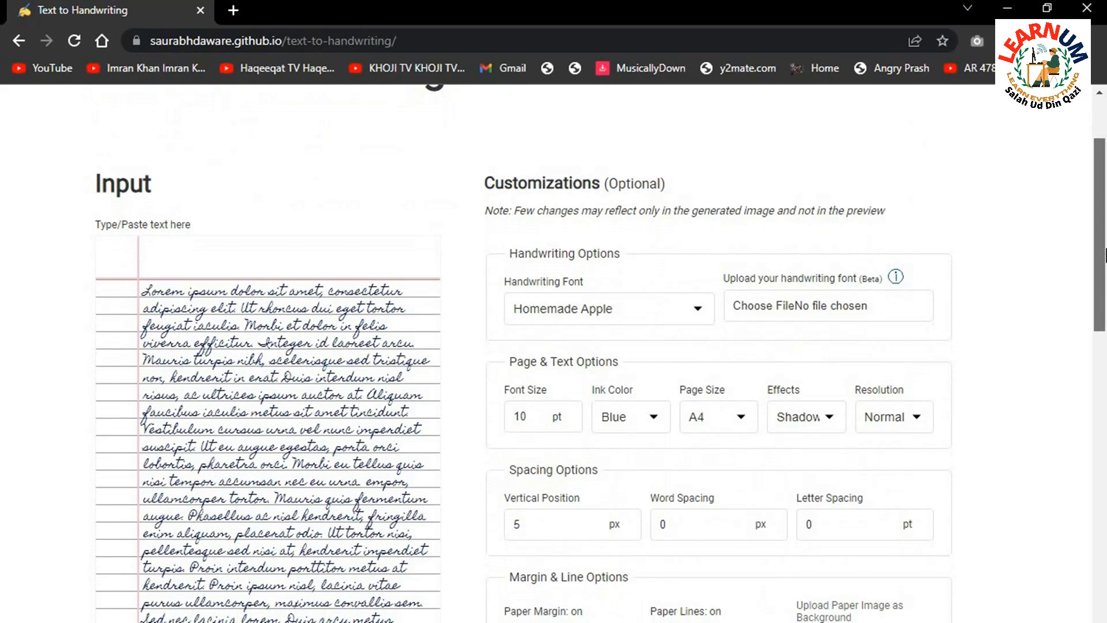
left_click_drag(1105, 255, 1105, 259)
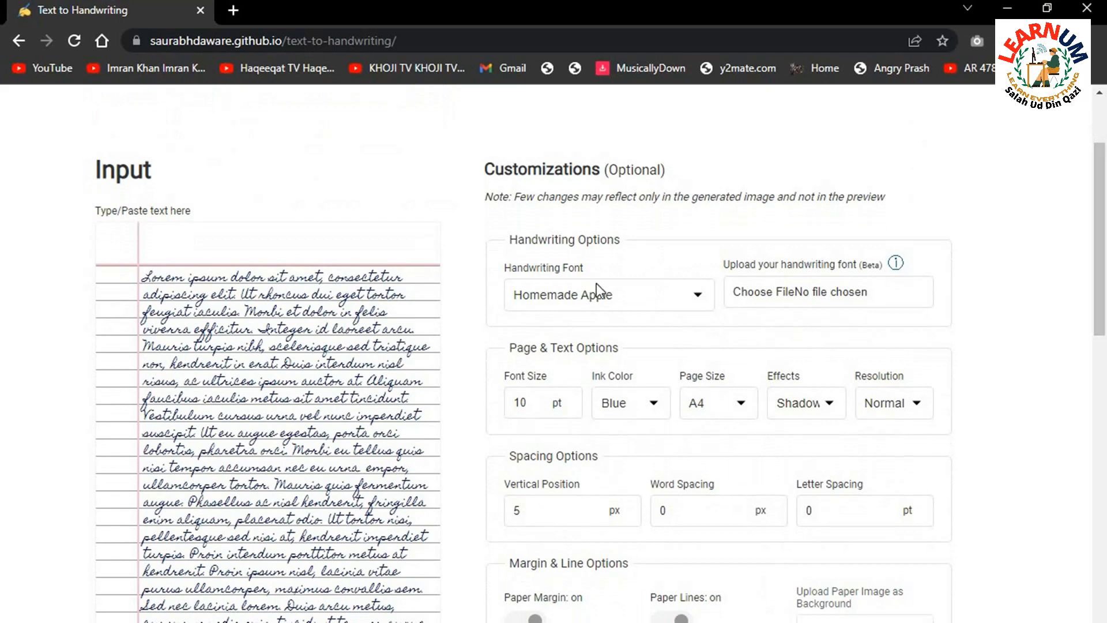
left_click(170, 328)
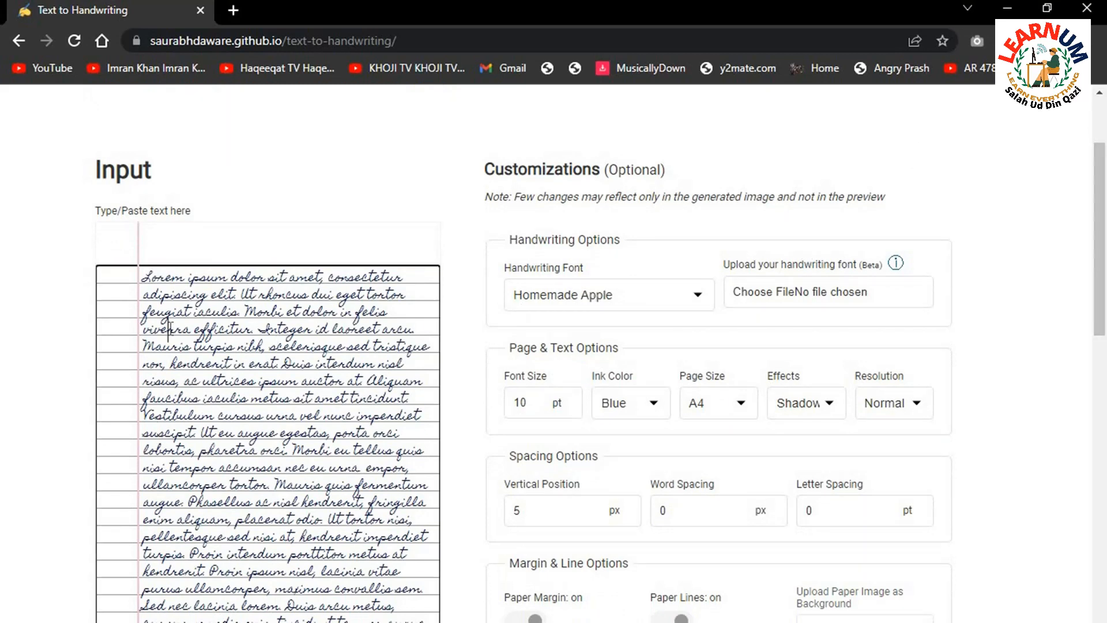
key("ctrl+a")
left_click_drag(347, 574, 207, 399)
left_click(209, 412)
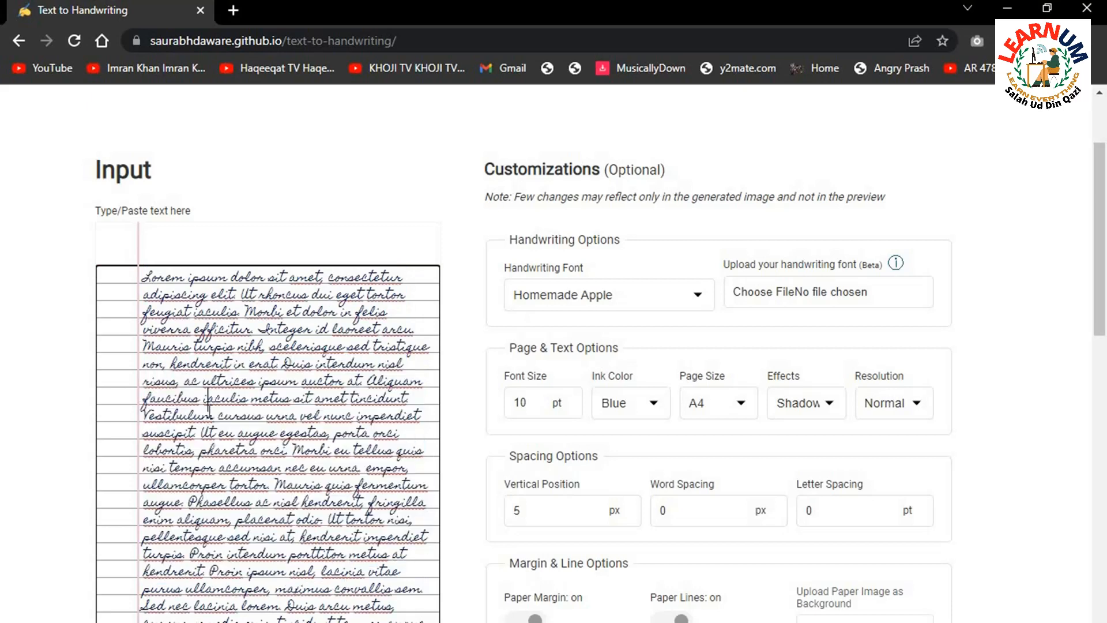
Search for "wikipedia" in a new browser tab and open the English edition's main page
key("ctrl+t")
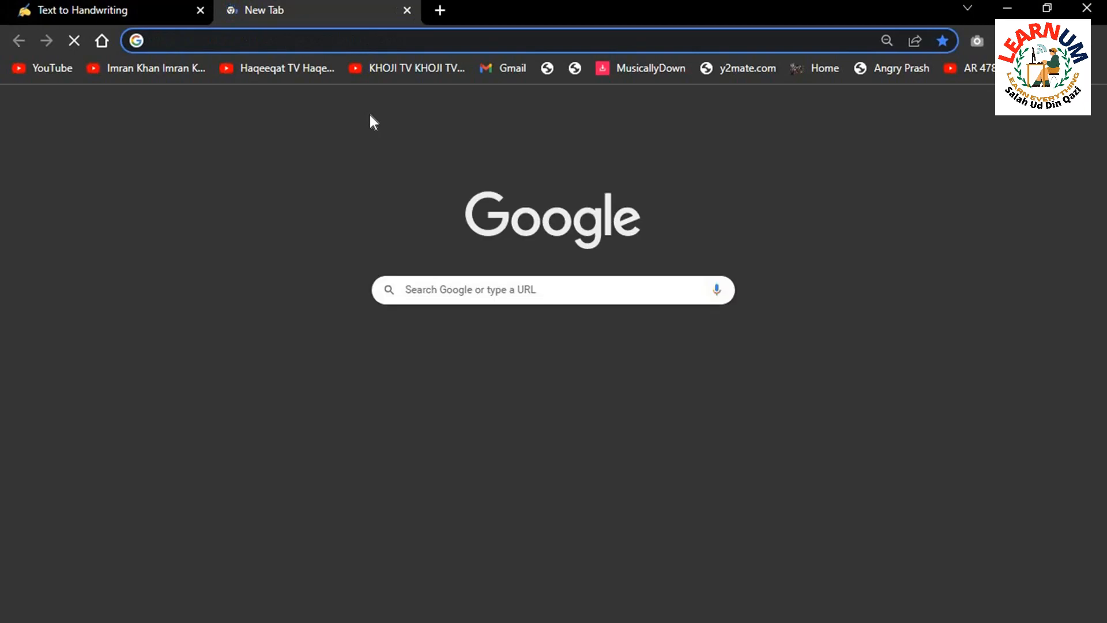
type("wikipedia")
key("Return")
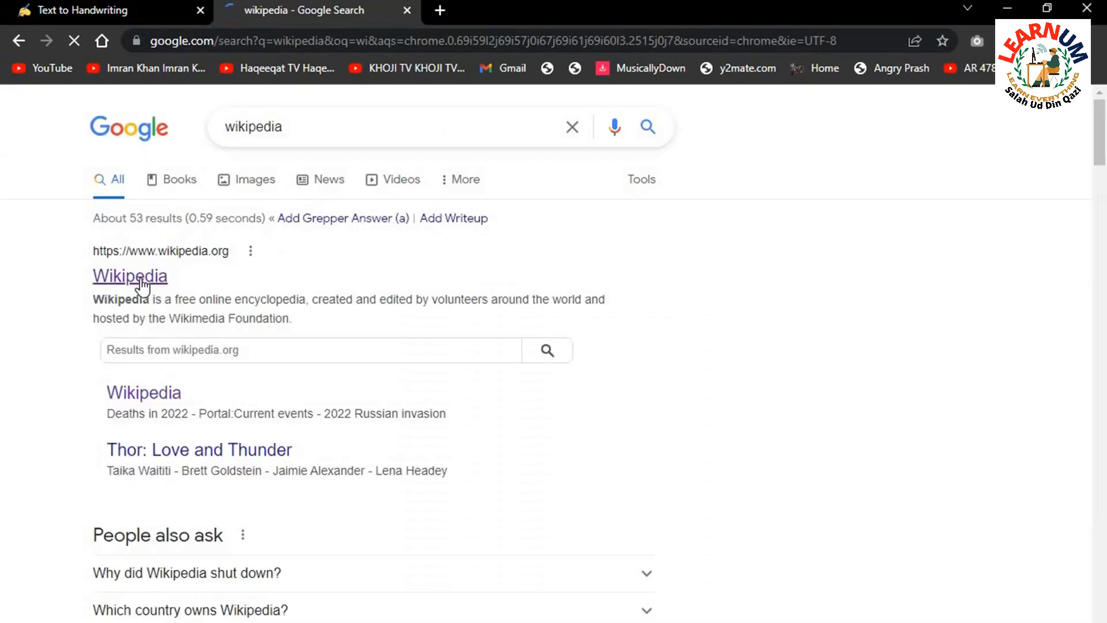
left_click(142, 282)
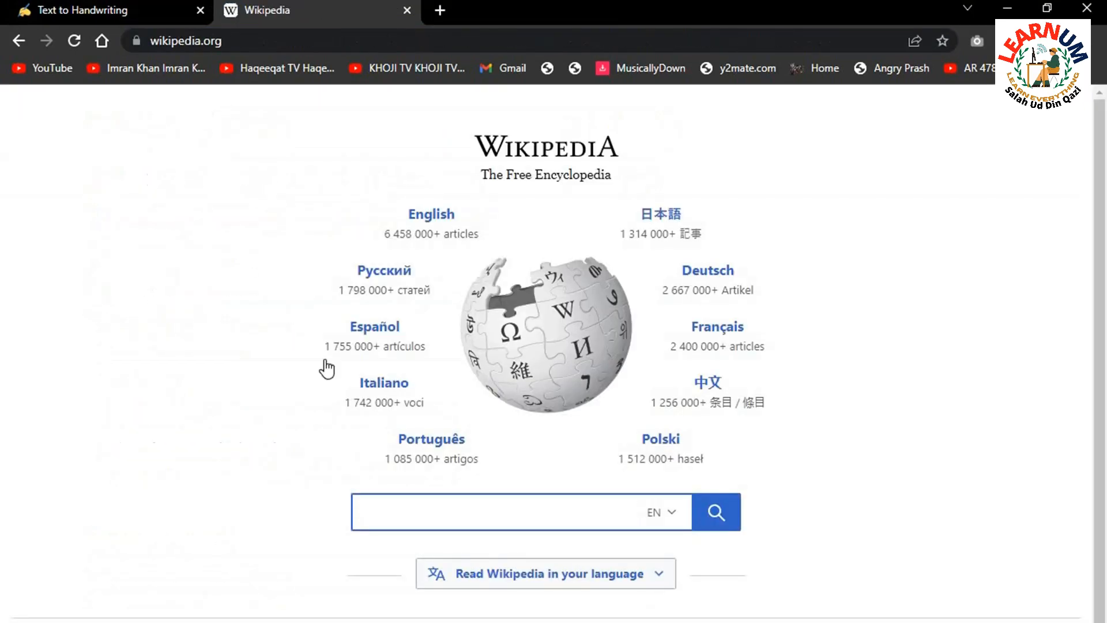
left_click(409, 221)
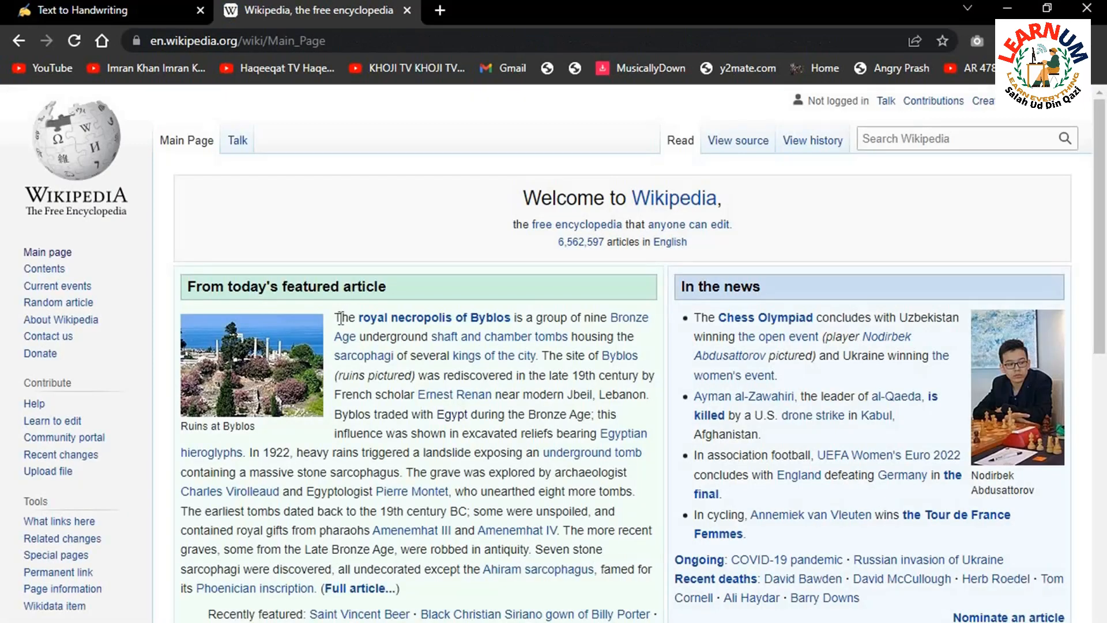
Copy the text of Wikipedia's featured article on the royal necropolis of Byblos and replace the handwriting tool's sample input with it
left_click_drag(337, 317, 317, 588)
key("ctrl+c")
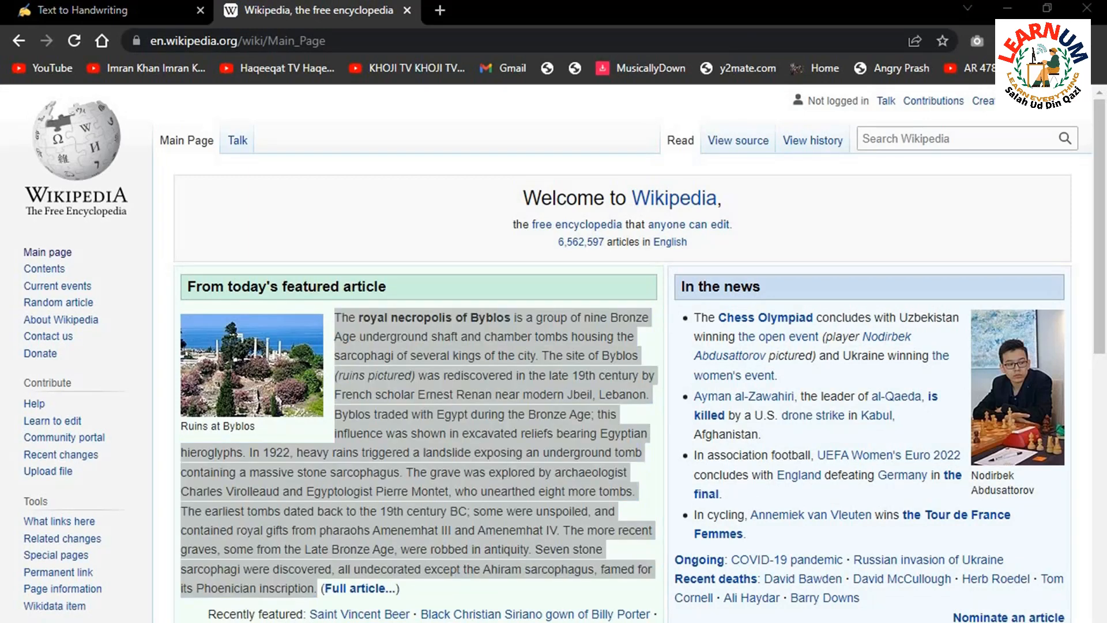
left_click(92, 9)
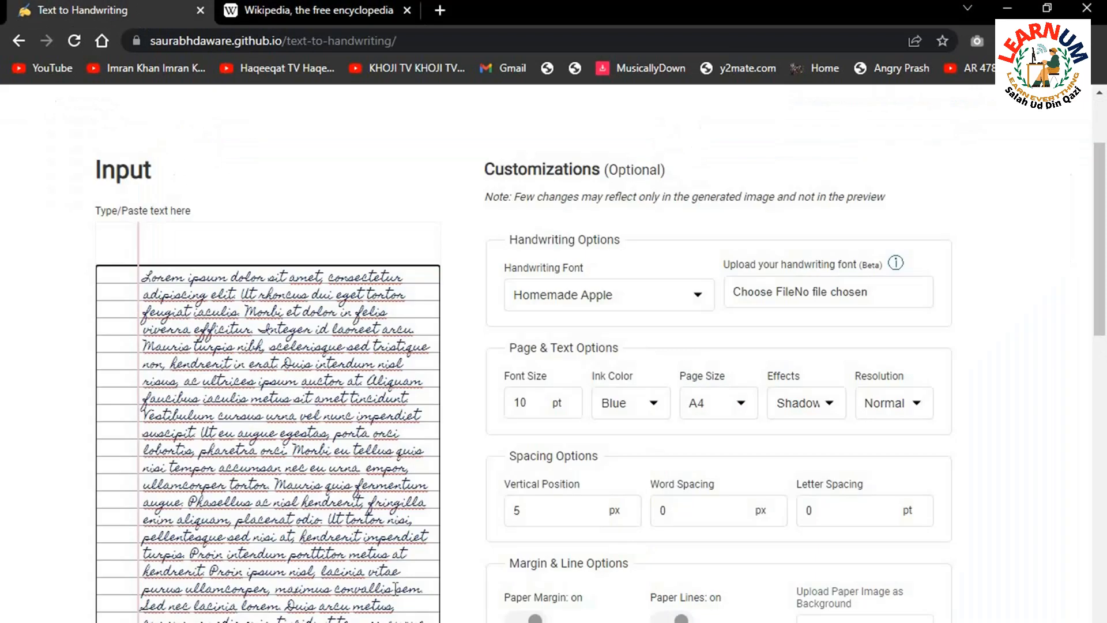
left_click(315, 474)
key("ctrl+a")
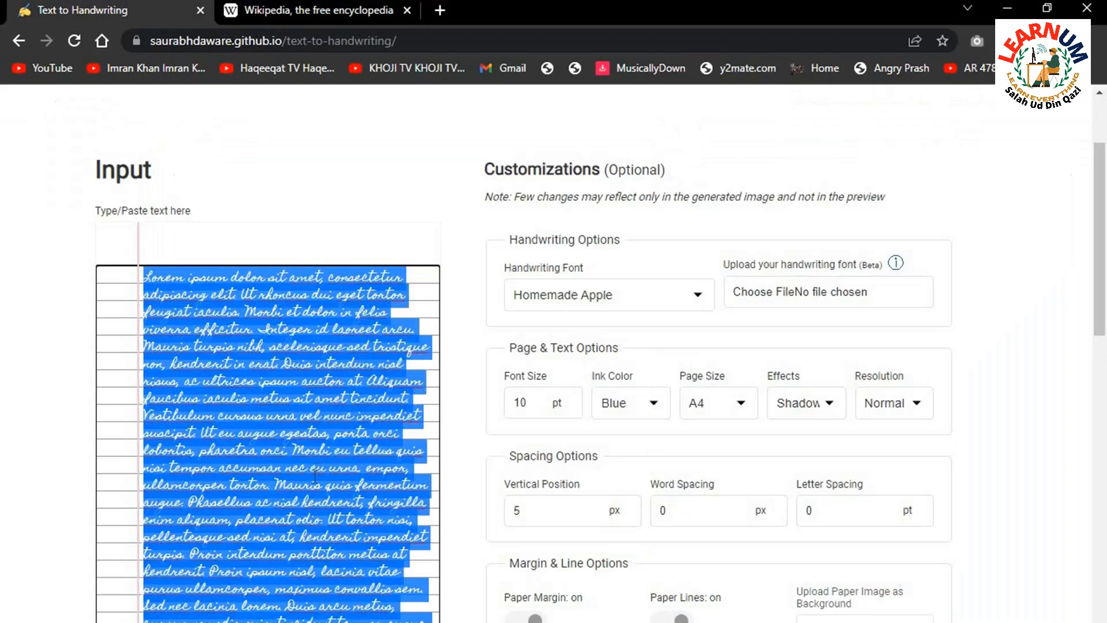
key("ctrl+v")
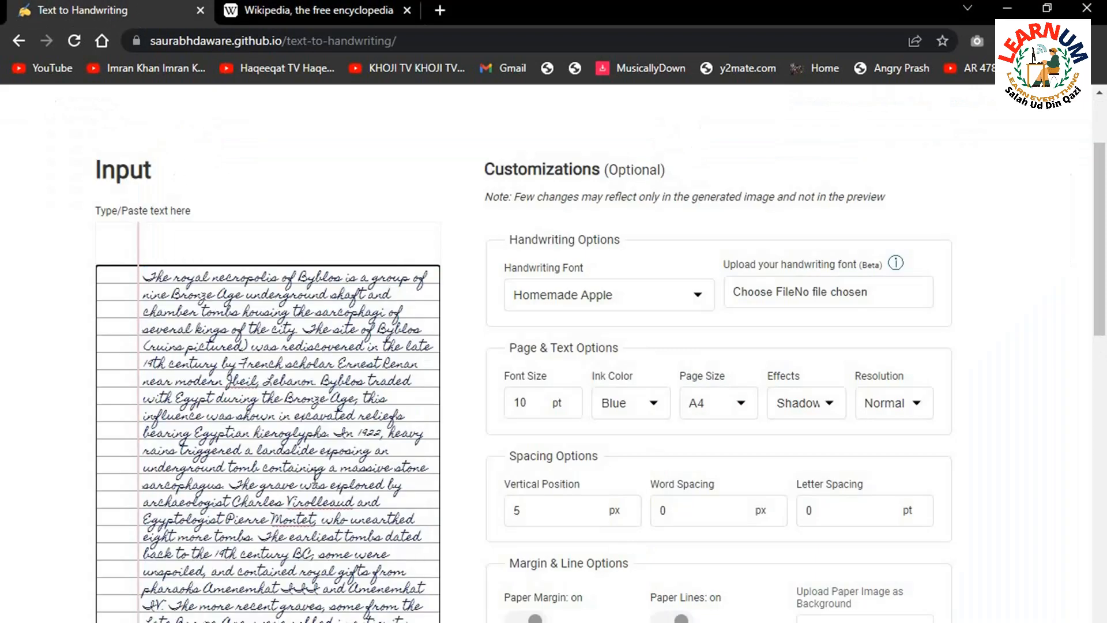
Compare the pasted input text with the source paragraph on Wikipedia
left_click(239, 311)
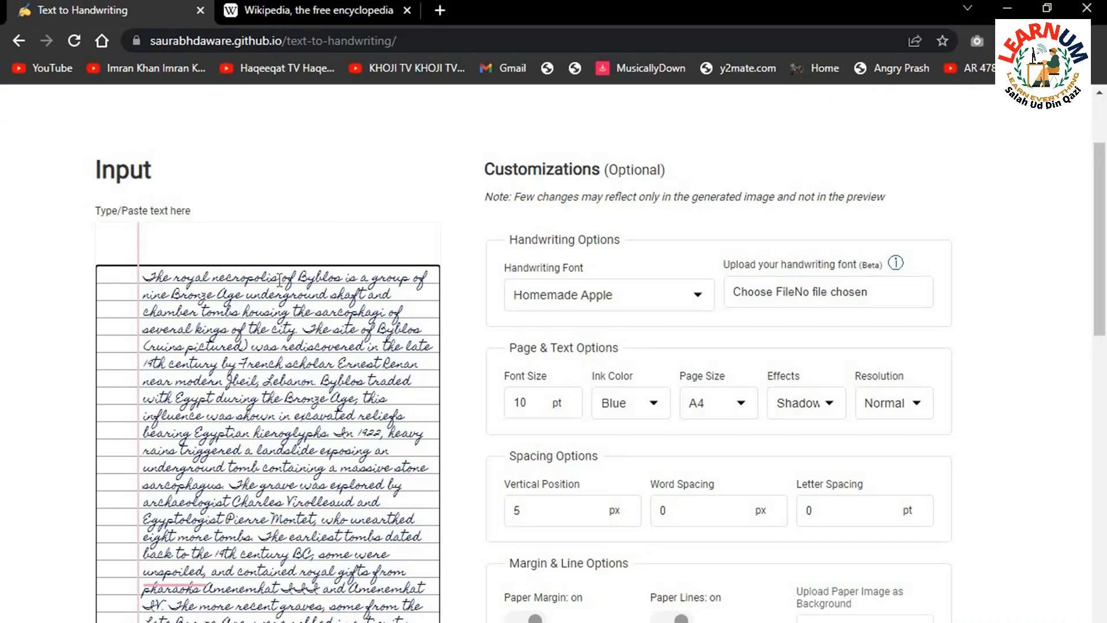
key("ctrl+Tab")
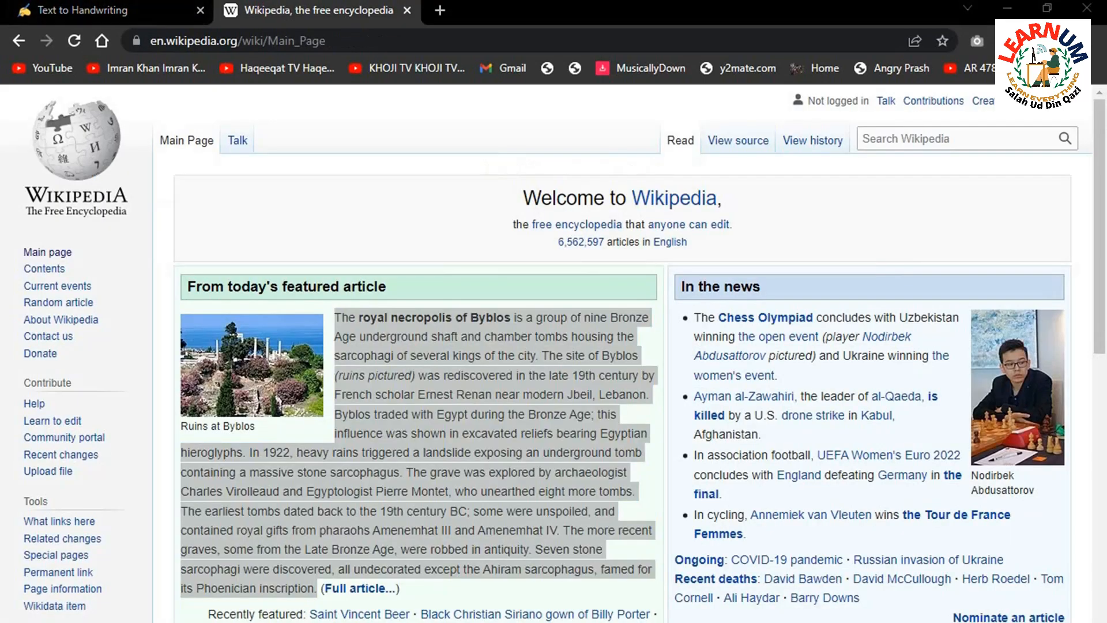
left_click(78, 23)
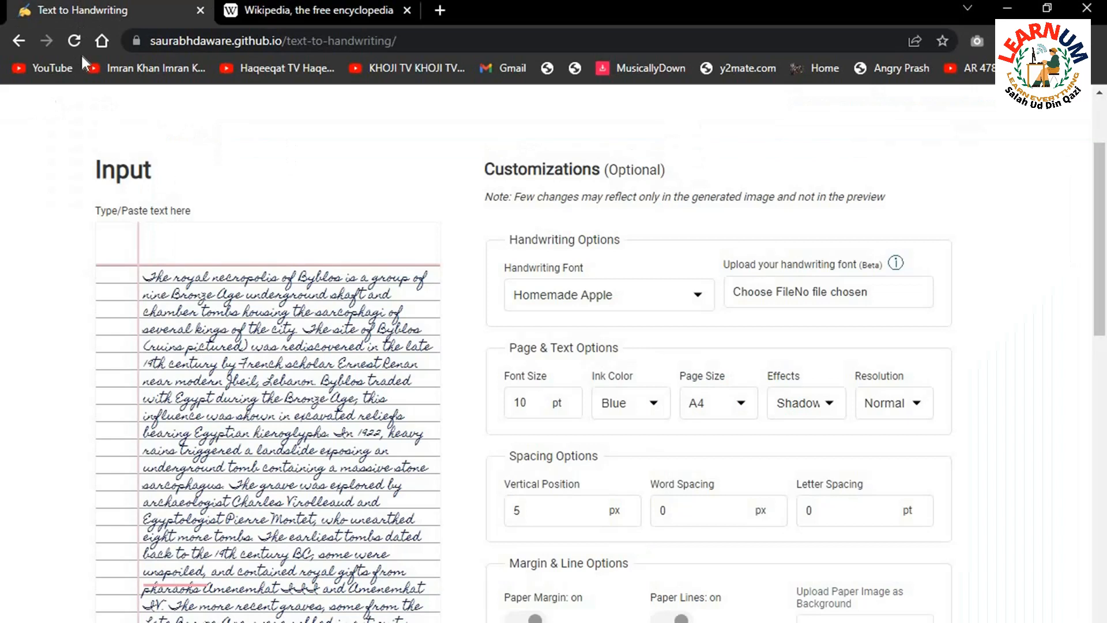
left_click(312, 468)
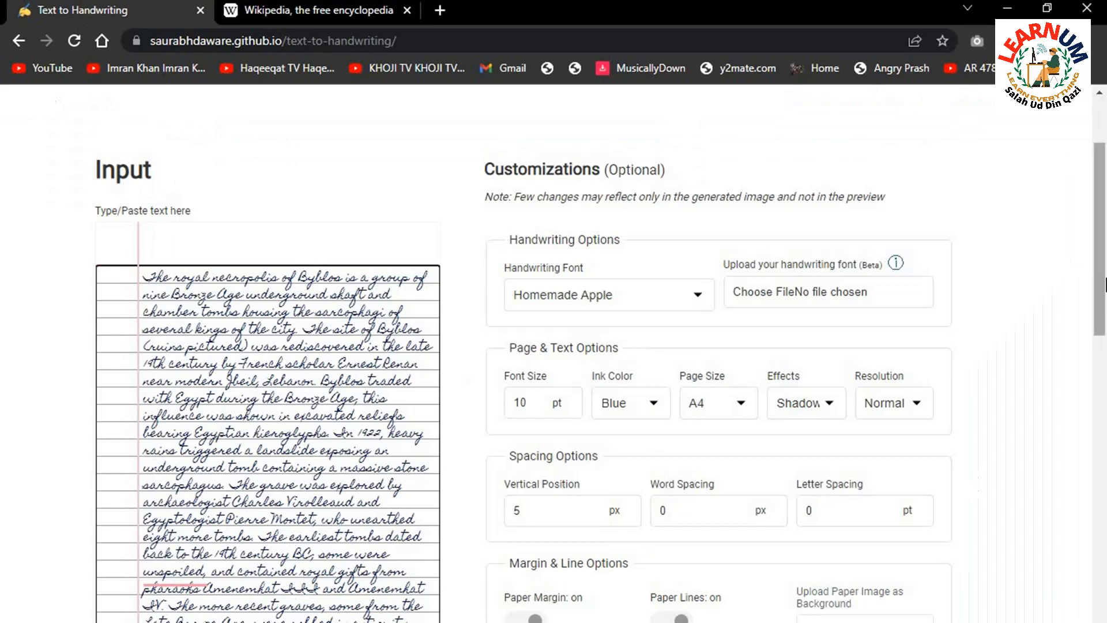
Set the handwriting font to Caveat in the Handwriting Options
scroll(1104, 305, "down", 2)
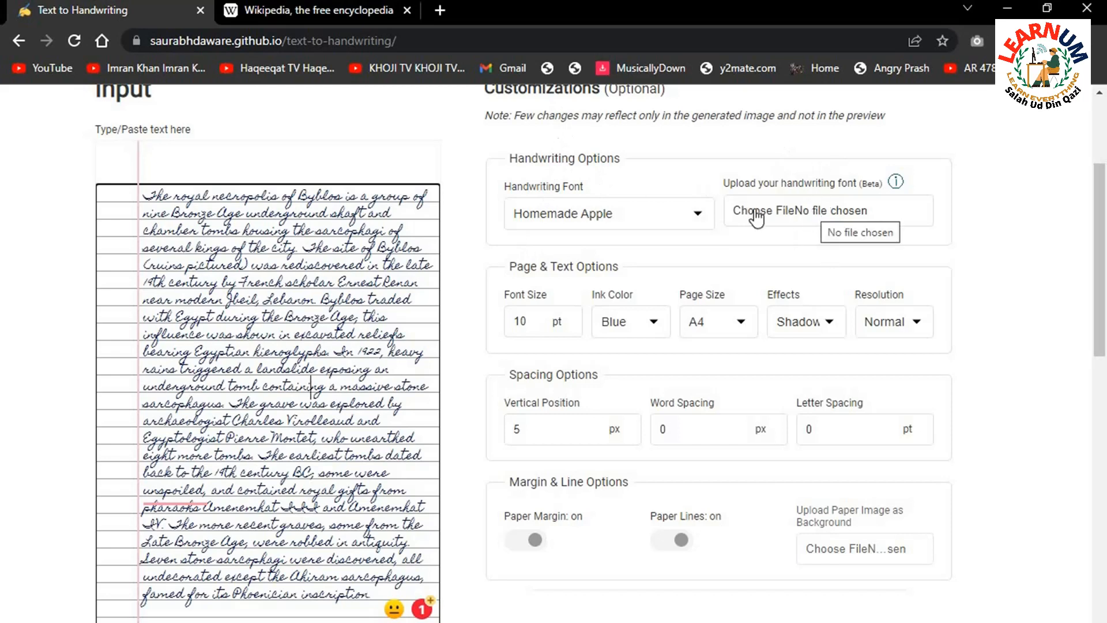
double_click(536, 184)
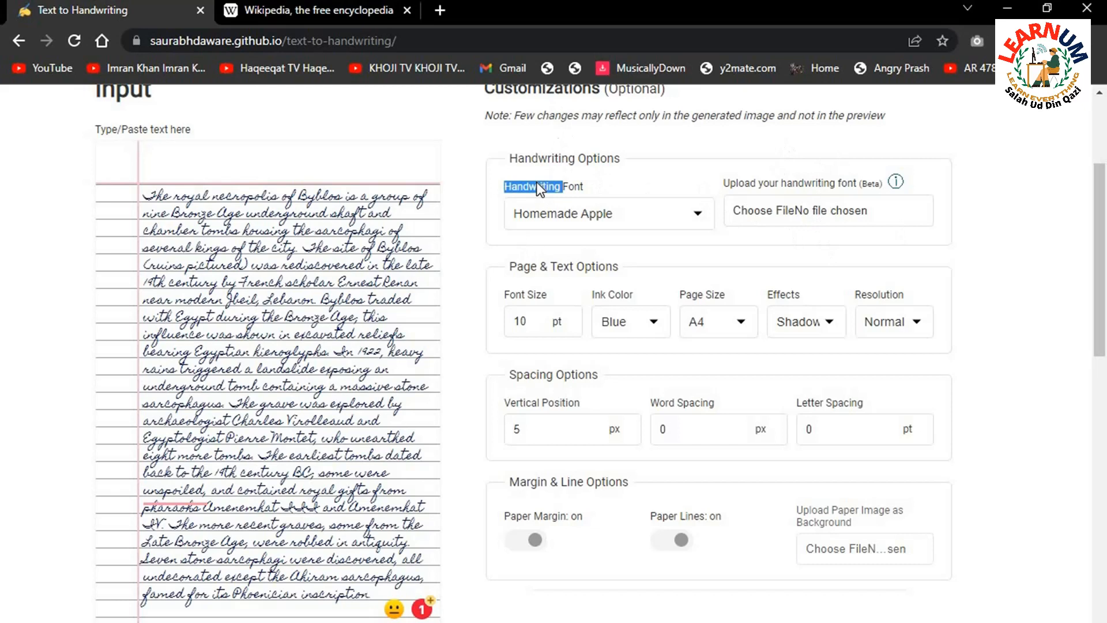
left_click(536, 185)
left_click(605, 218)
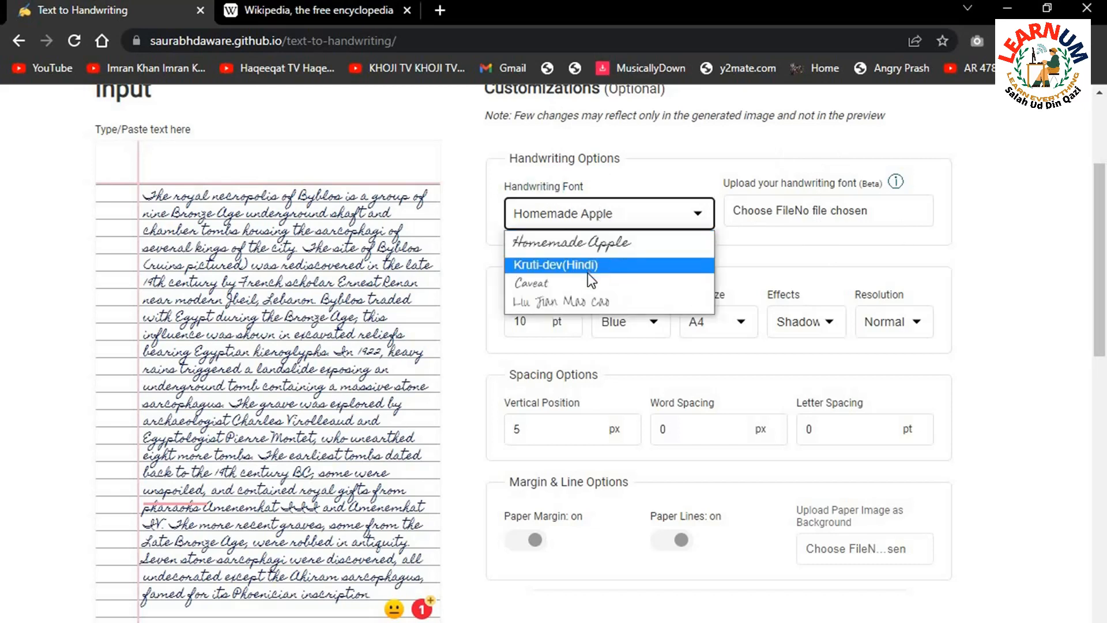
left_click(562, 282)
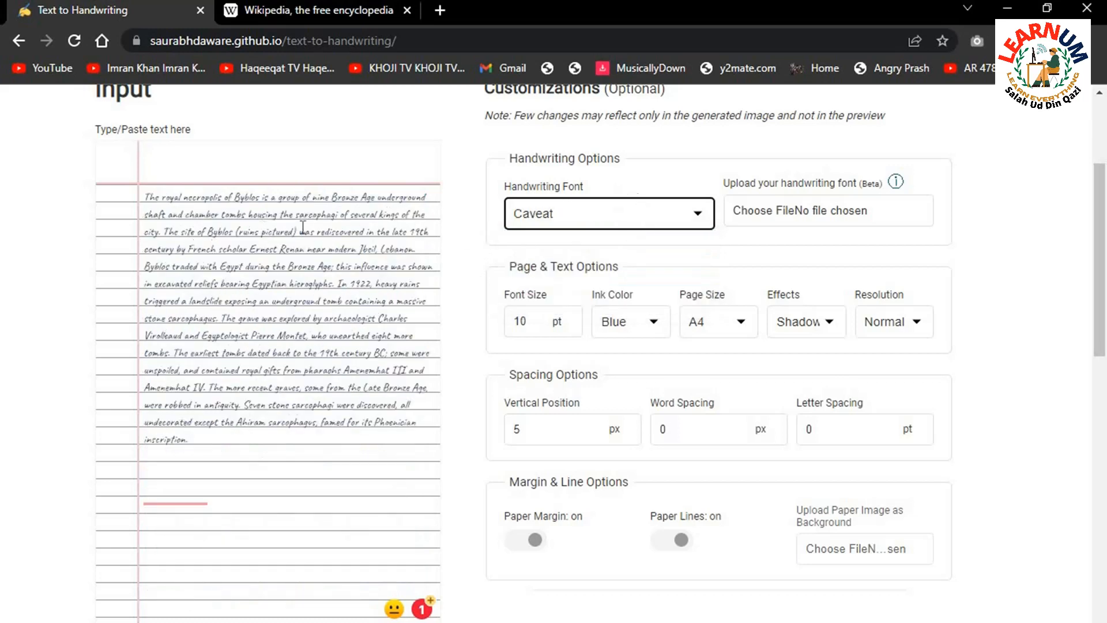
Switch the handwriting font to Homemade Apple for comparison and set it back to Caveat
left_click(652, 222)
left_click(618, 258)
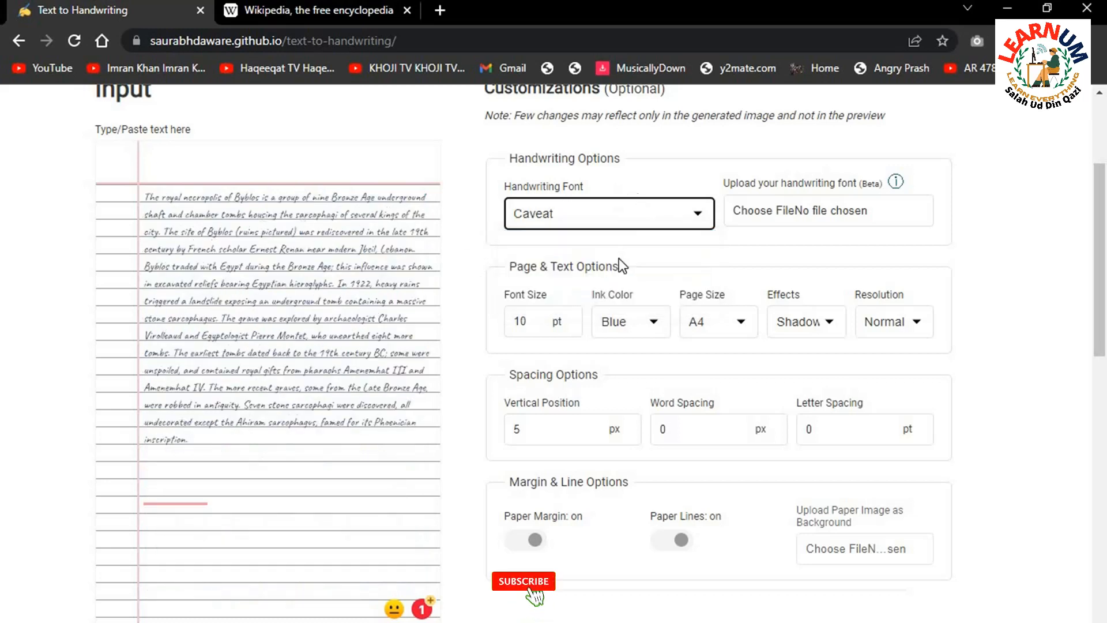
left_click(567, 216)
left_click(555, 242)
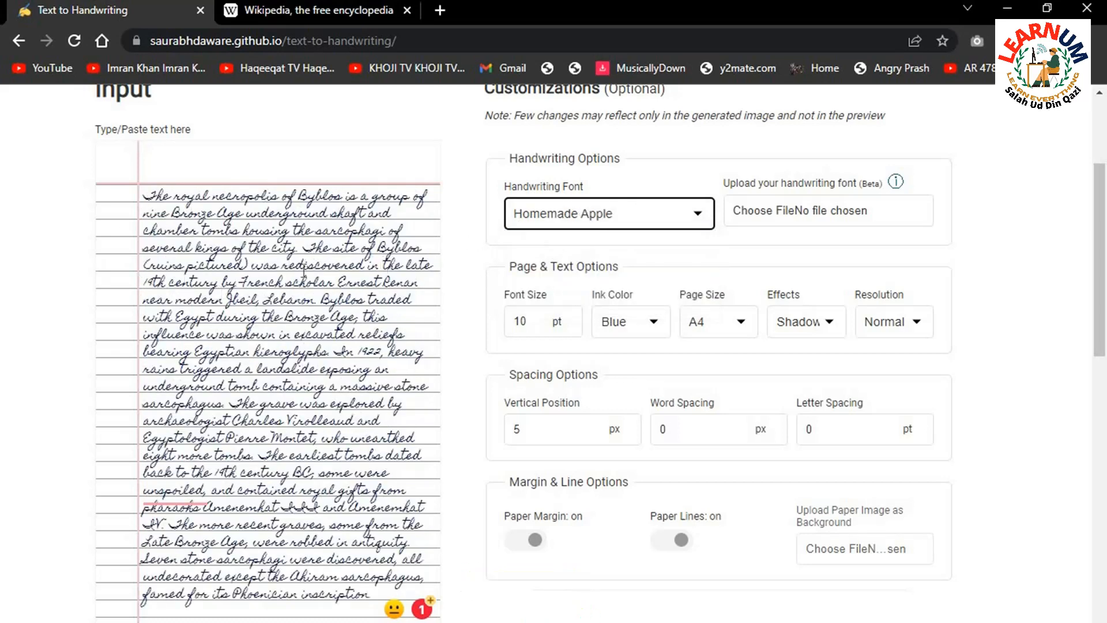
left_click(587, 219)
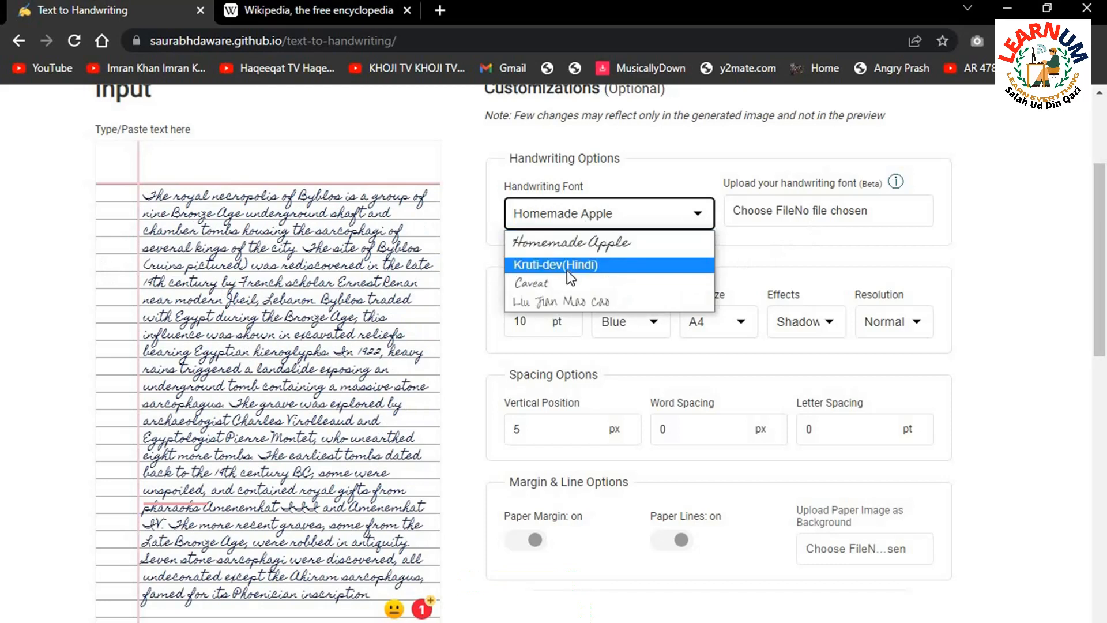
left_click(559, 282)
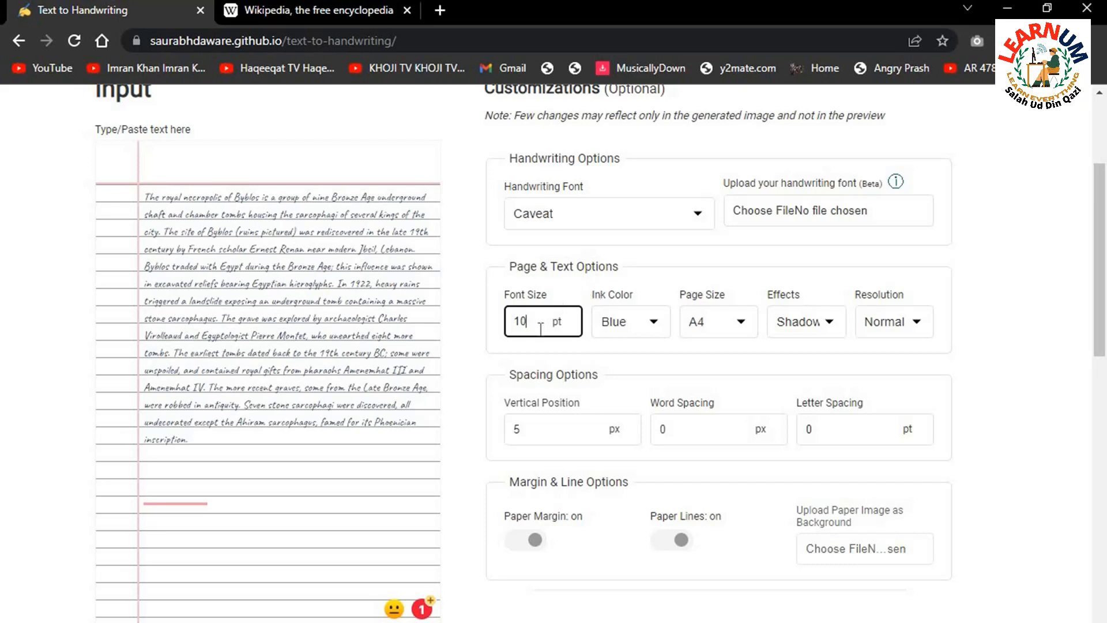
Set the font size to 16 pt and submit it to render the handwritten page
key("BackSpace")
type("5")
key("BackSpace")
type("6")
key("Return")
left_click(625, 347)
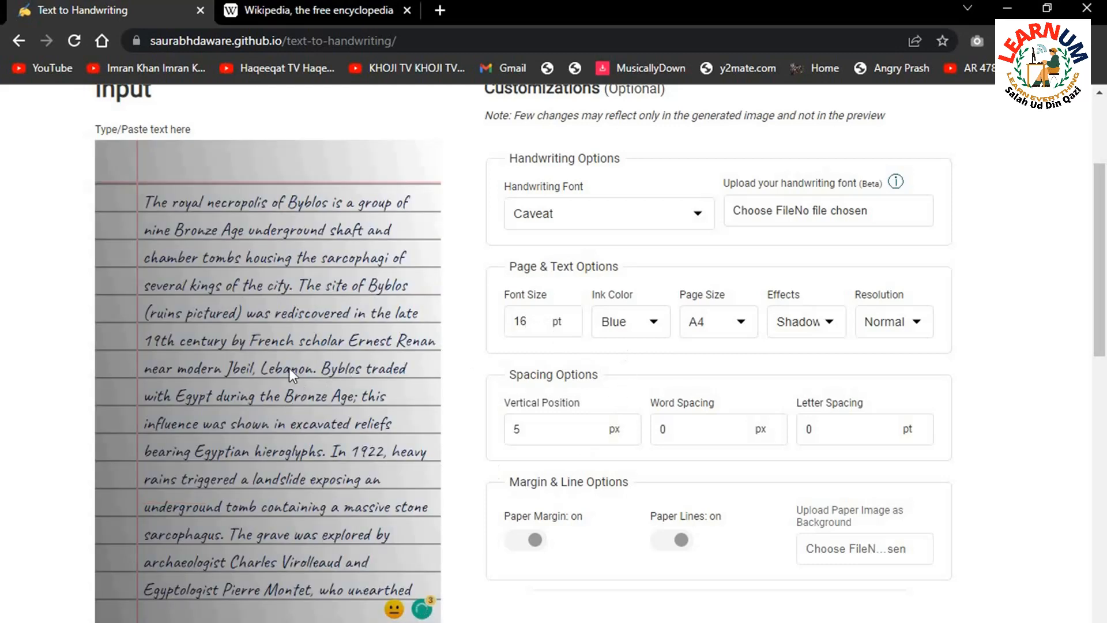
Review the handwritten page preview, try Black and Red as the ink color, and set it back to Blue
scroll(179, 213, "down", 5)
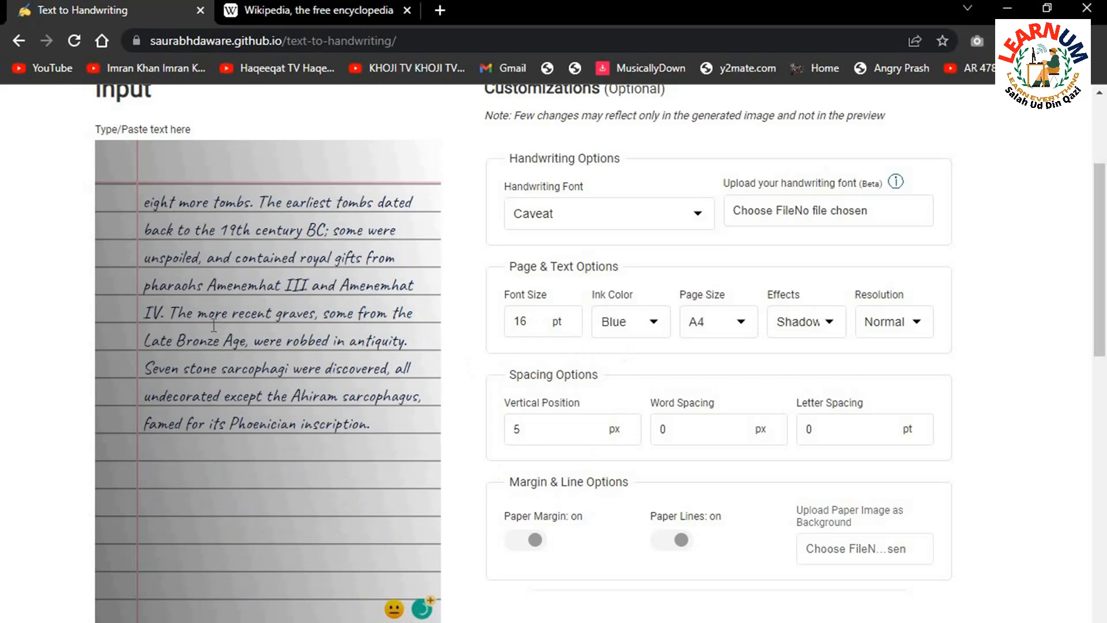
scroll(212, 325, "up", 10)
scroll(413, 410, "down", 6)
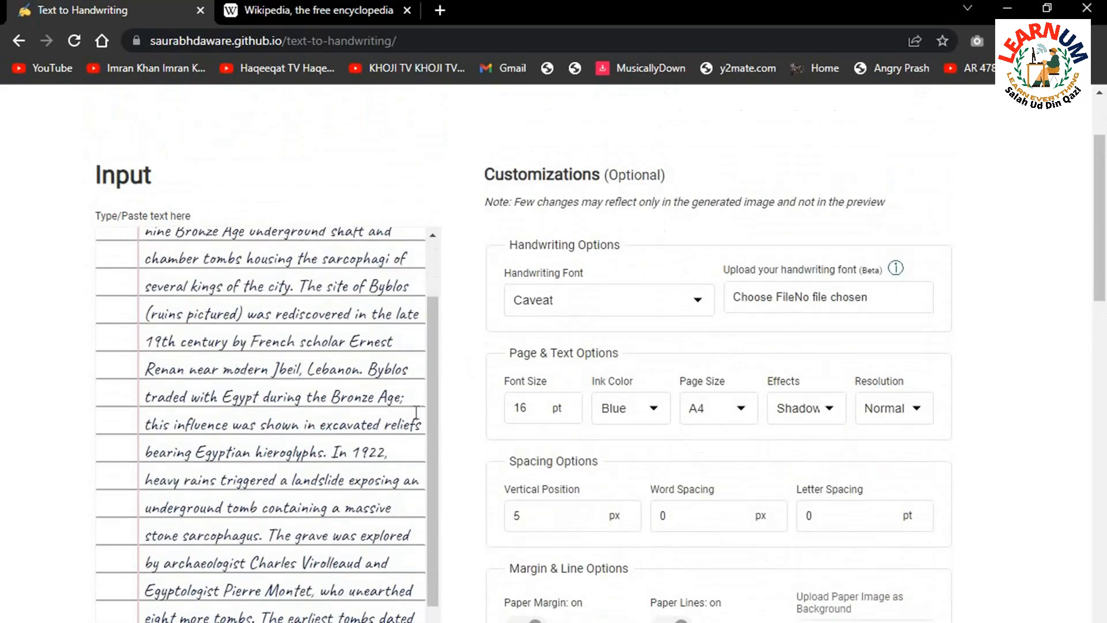
left_click_drag(430, 437, 440, 352)
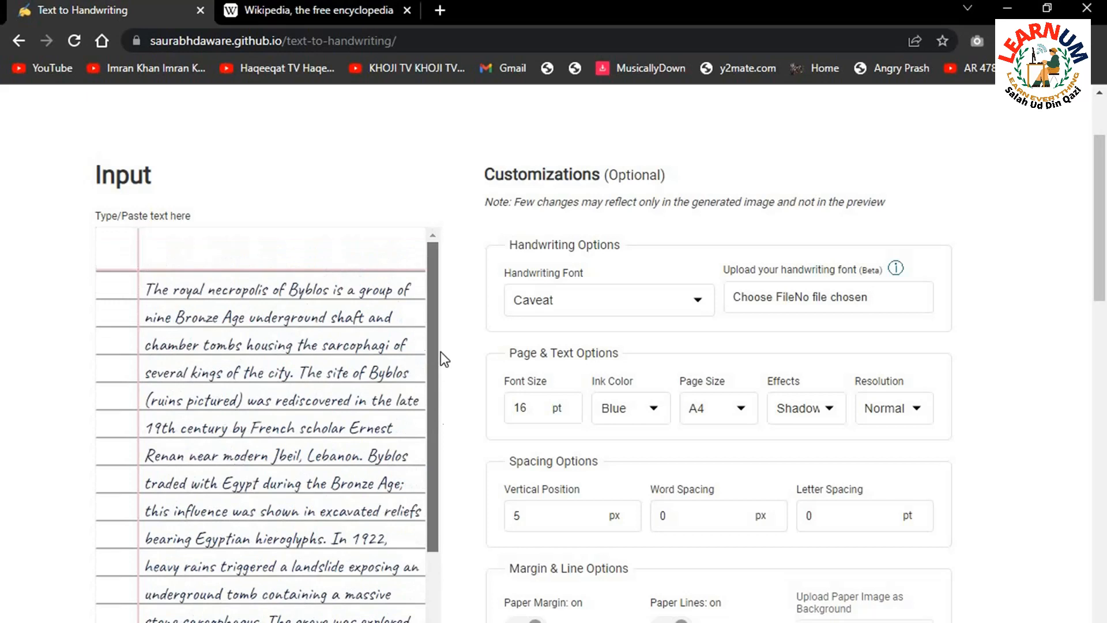
scroll(482, 370, "down", 1)
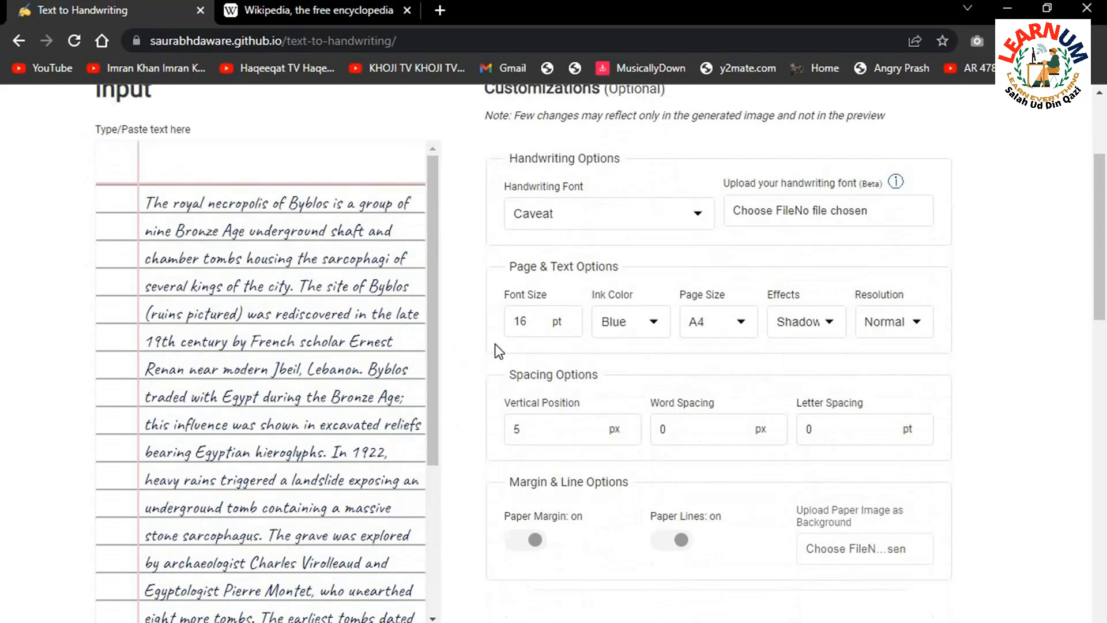
left_click(648, 329)
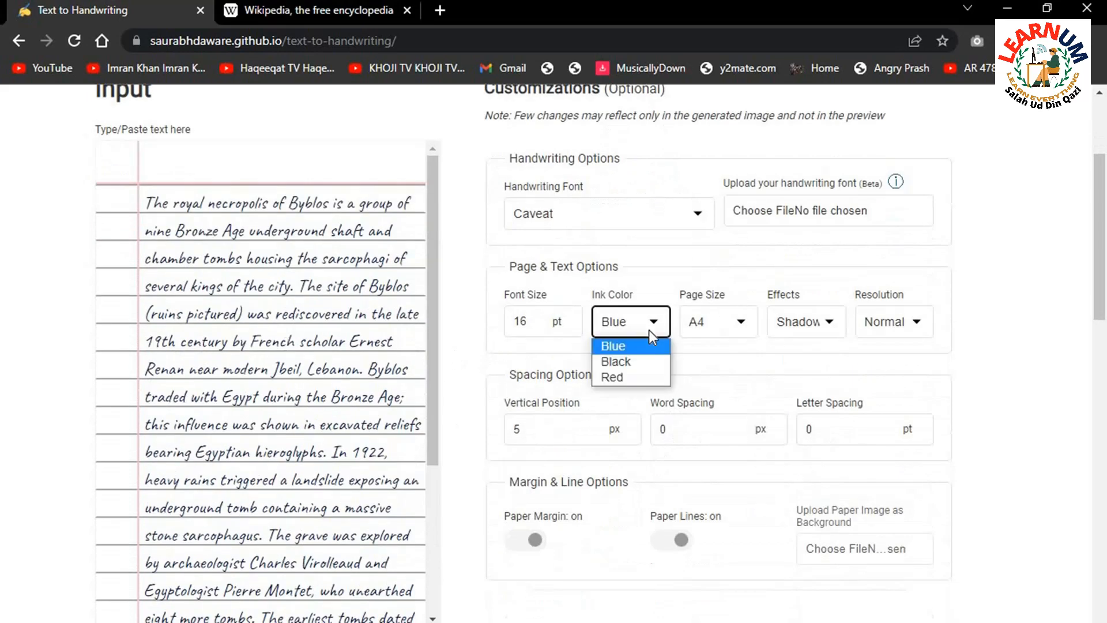
left_click(651, 360)
left_click(650, 327)
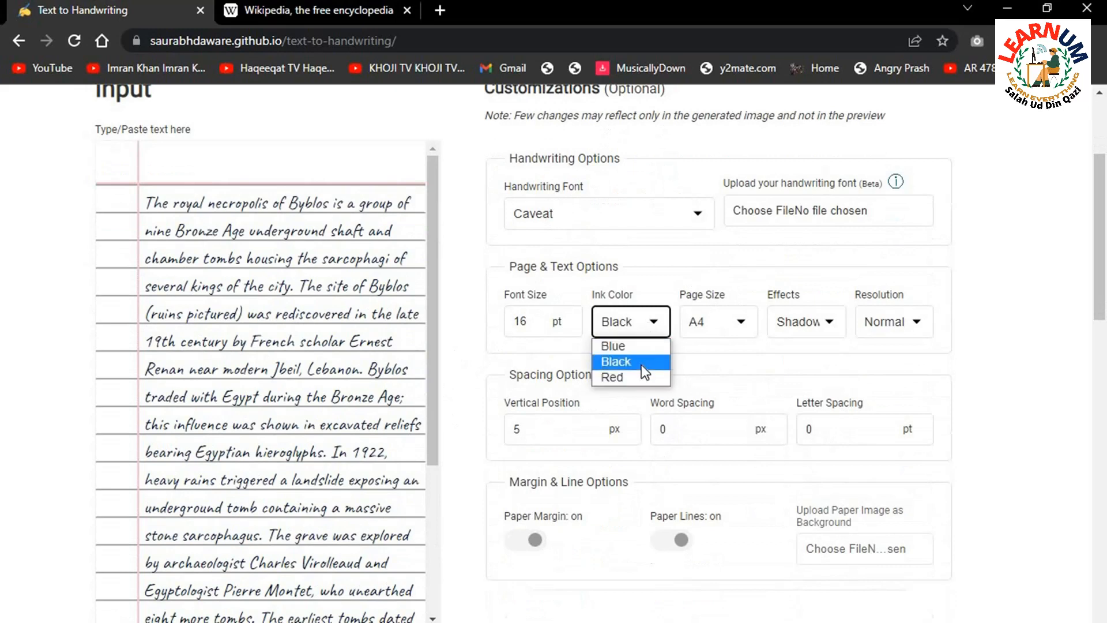
left_click(640, 375)
left_click(635, 324)
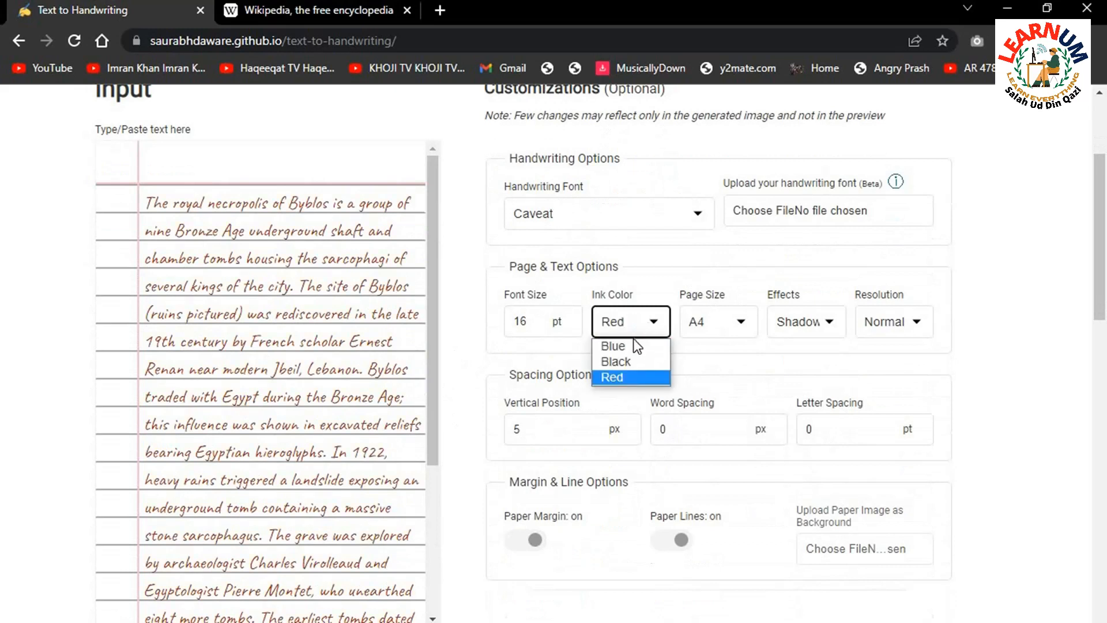
left_click(632, 344)
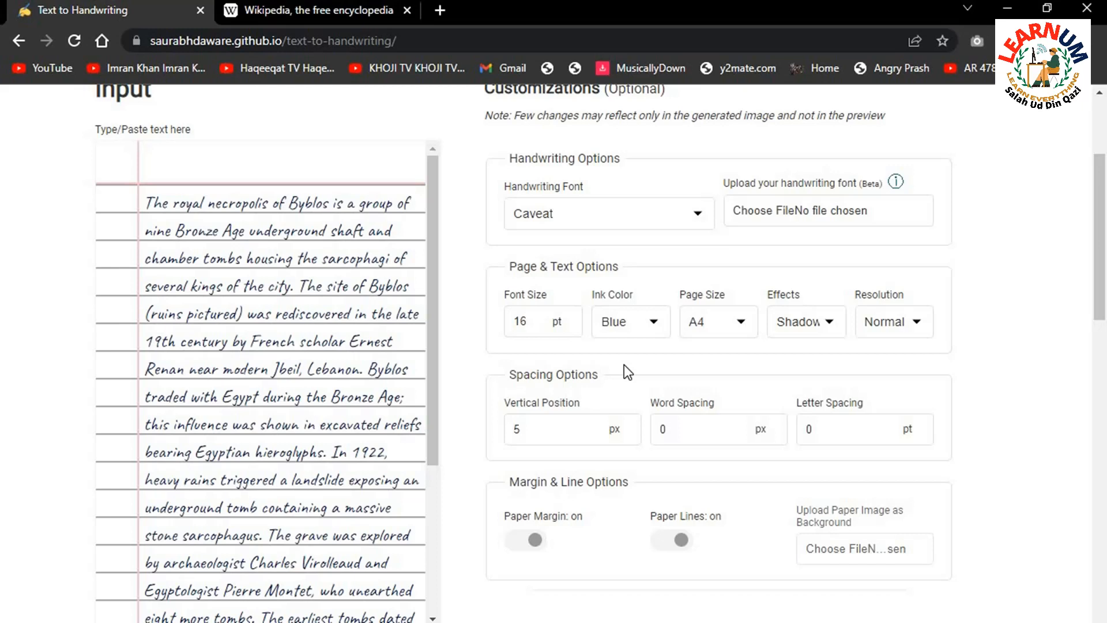
Review the available page sizes and effects in the Page & Text Options, keeping A4 and Shadows
left_click(732, 327)
left_click(732, 327)
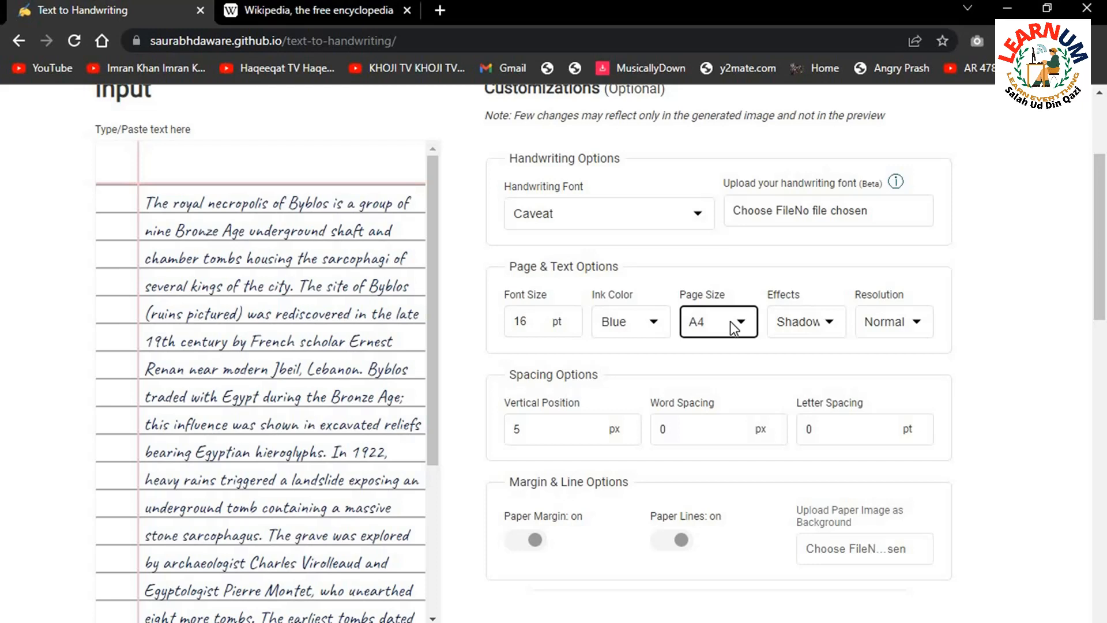
left_click(833, 335)
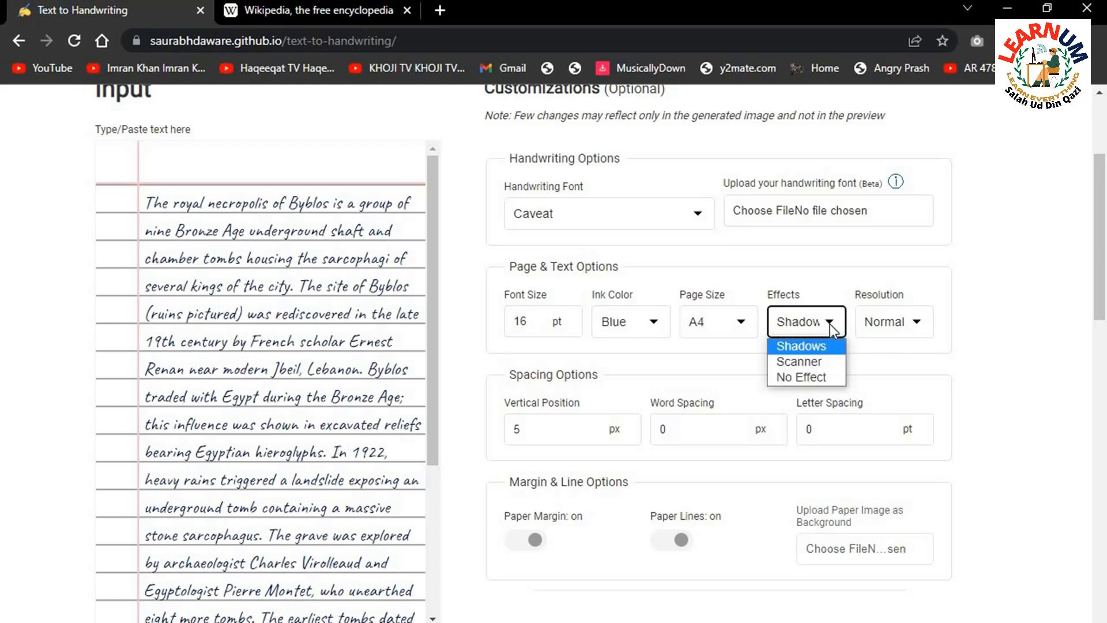
left_click(829, 324)
left_click(829, 324)
left_click(818, 346)
left_click(807, 322)
left_click(805, 358)
Set the image resolution to High in the Page & Text Options
left_click(909, 321)
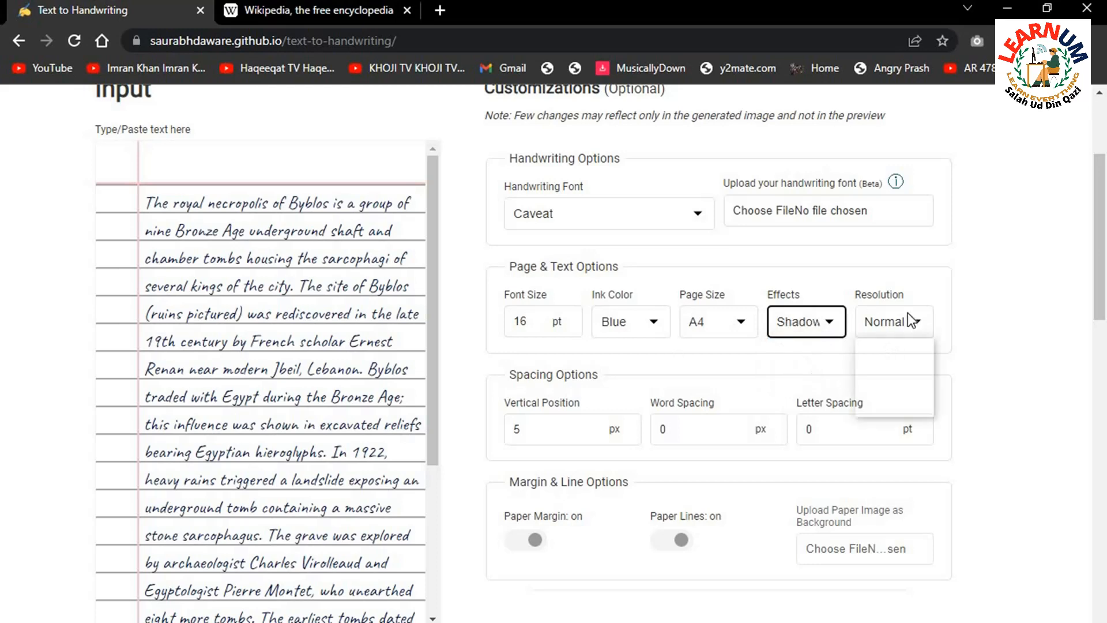
left_click(891, 392)
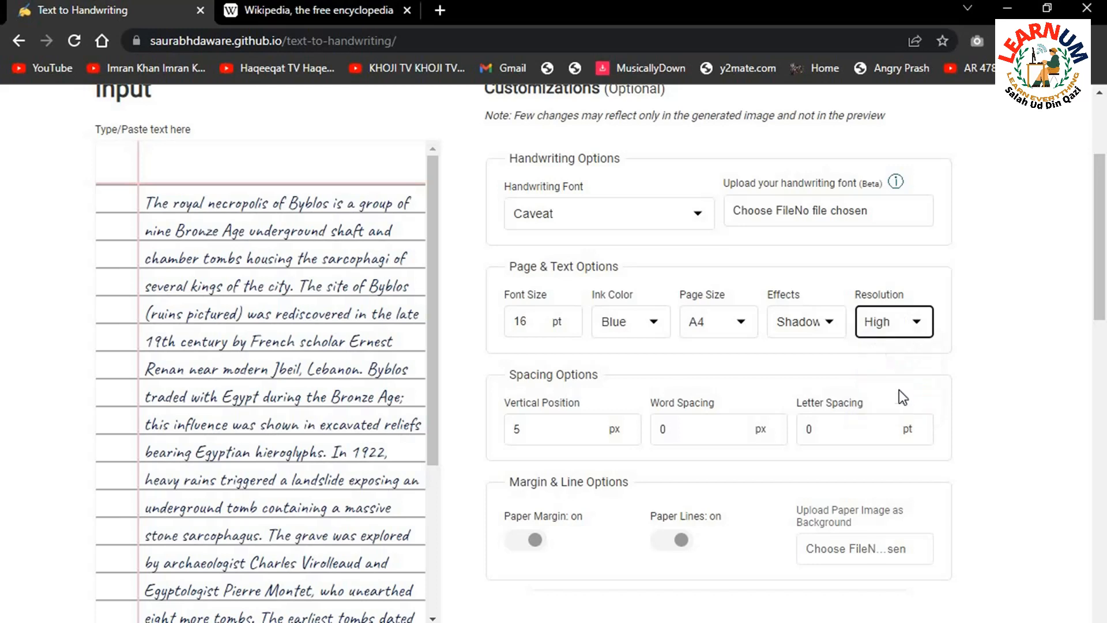
left_click(881, 323)
left_click(961, 308)
Switch the paper margin and paper lines off to compare the preview, and turn both back on
scroll(1104, 256, "down", 1)
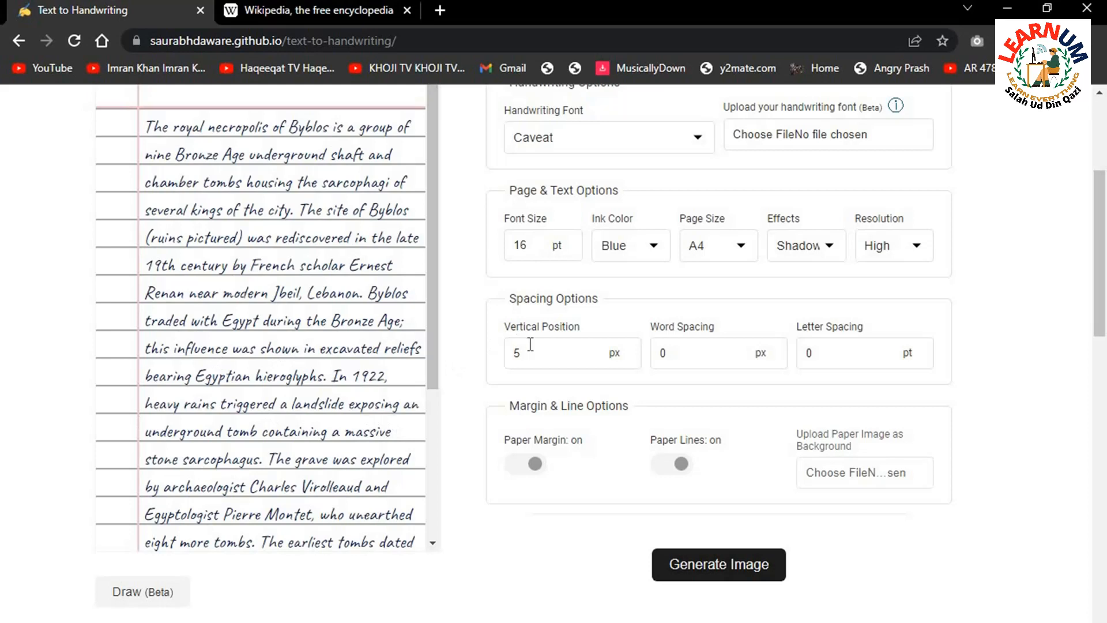
left_click(543, 359)
scroll(1099, 254, "down", 1)
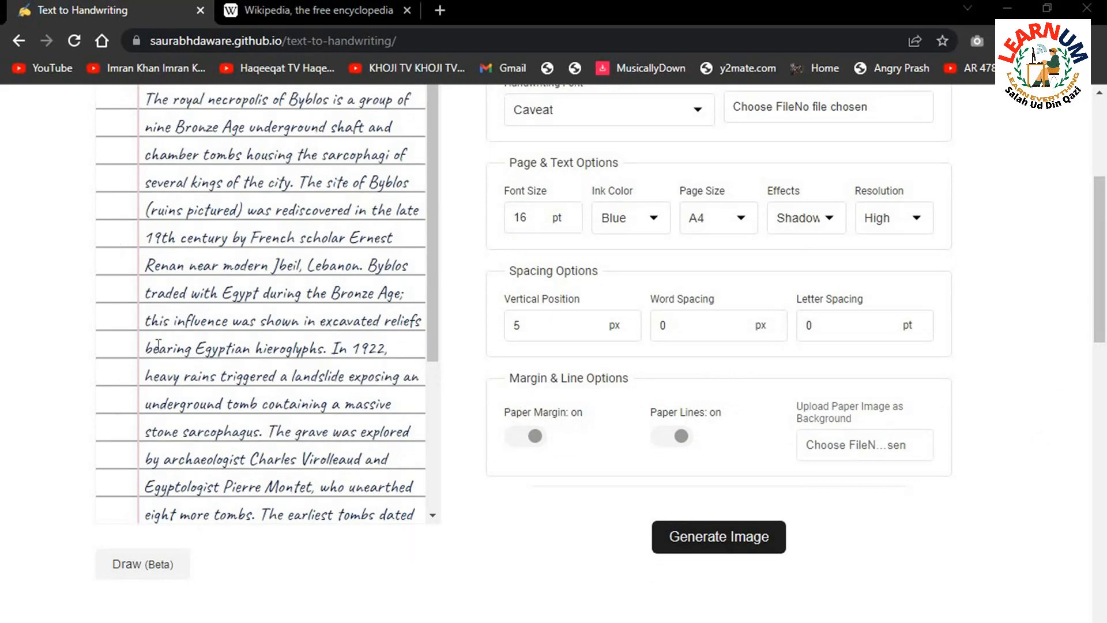
scroll(1104, 300, "up", 1)
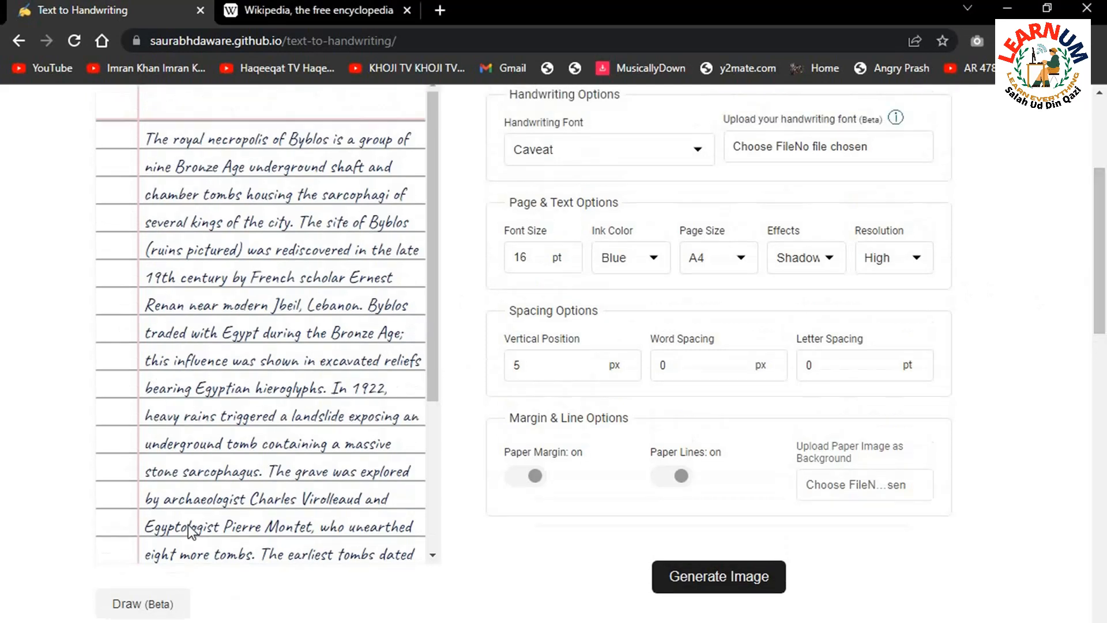
left_click(524, 476)
scroll(522, 476, "up", 1)
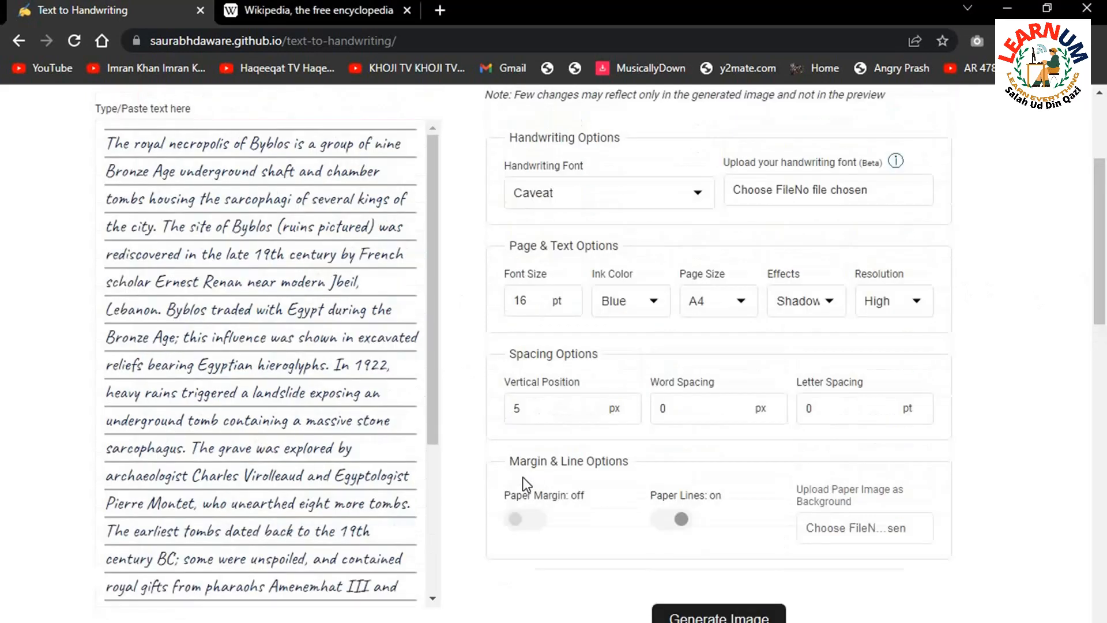
left_click(667, 526)
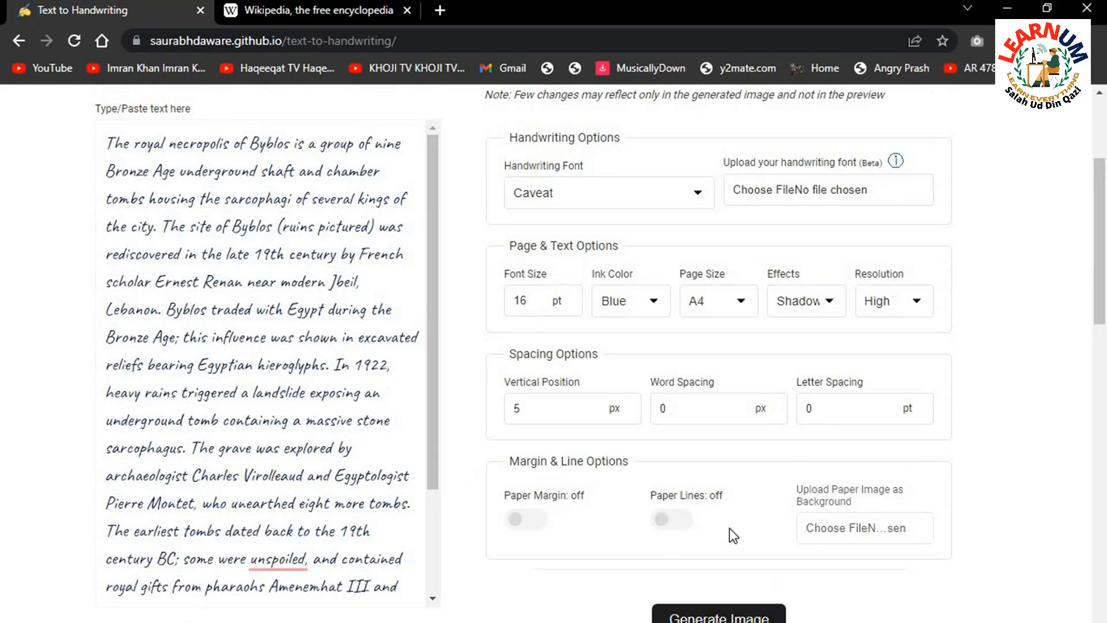
left_click(519, 524)
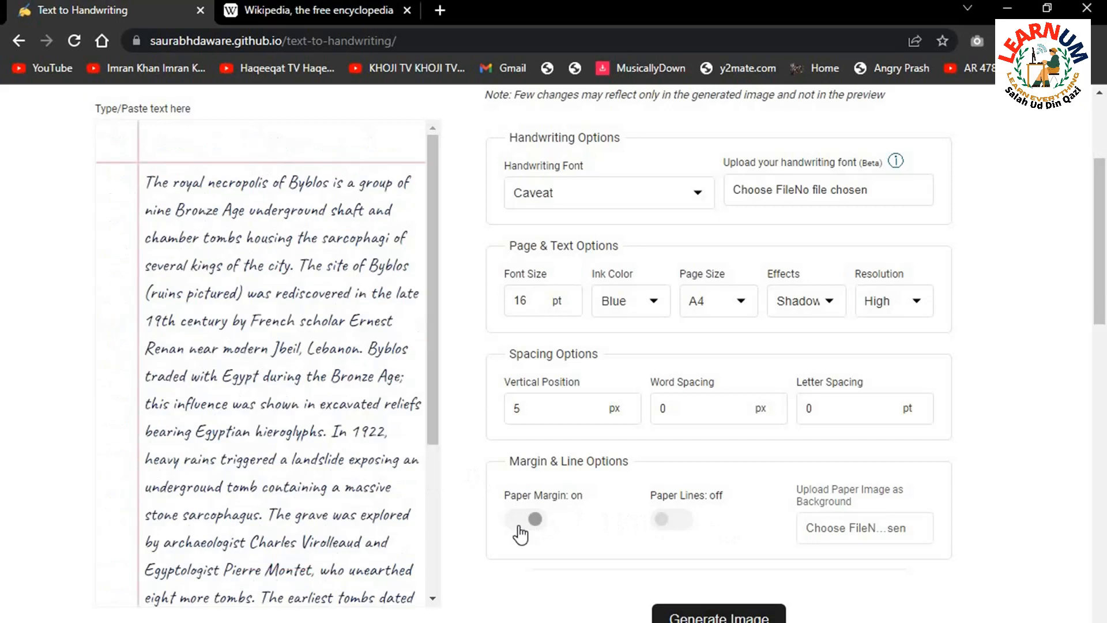
left_click(677, 523)
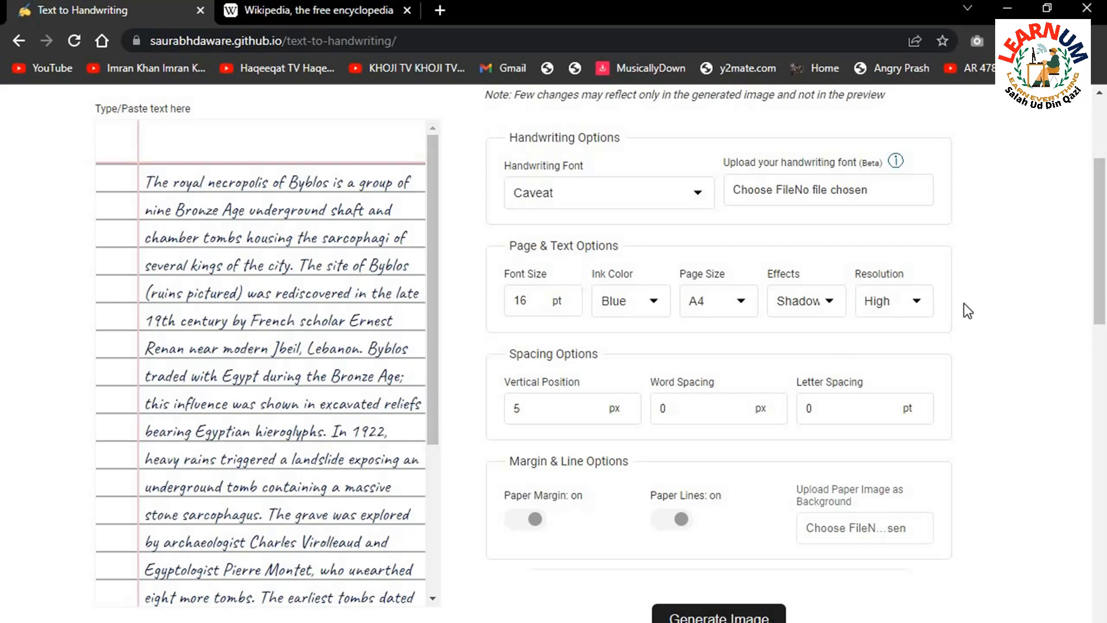
Generate the handwritten page images with the current settings and go to the output section
left_click_drag(1100, 256, 1099, 278)
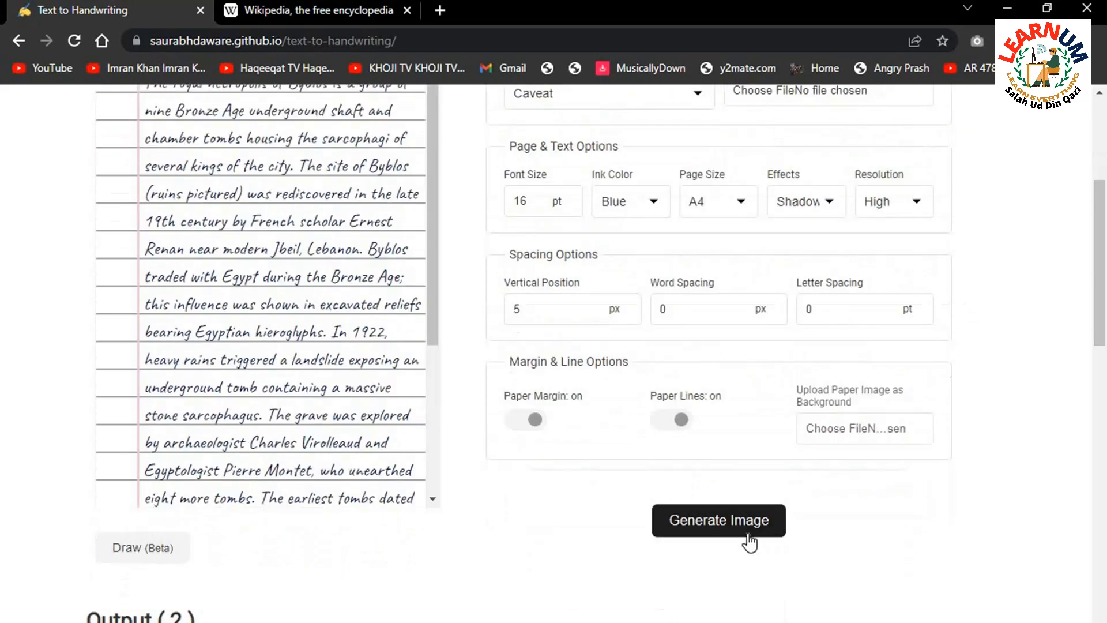
left_click(747, 537)
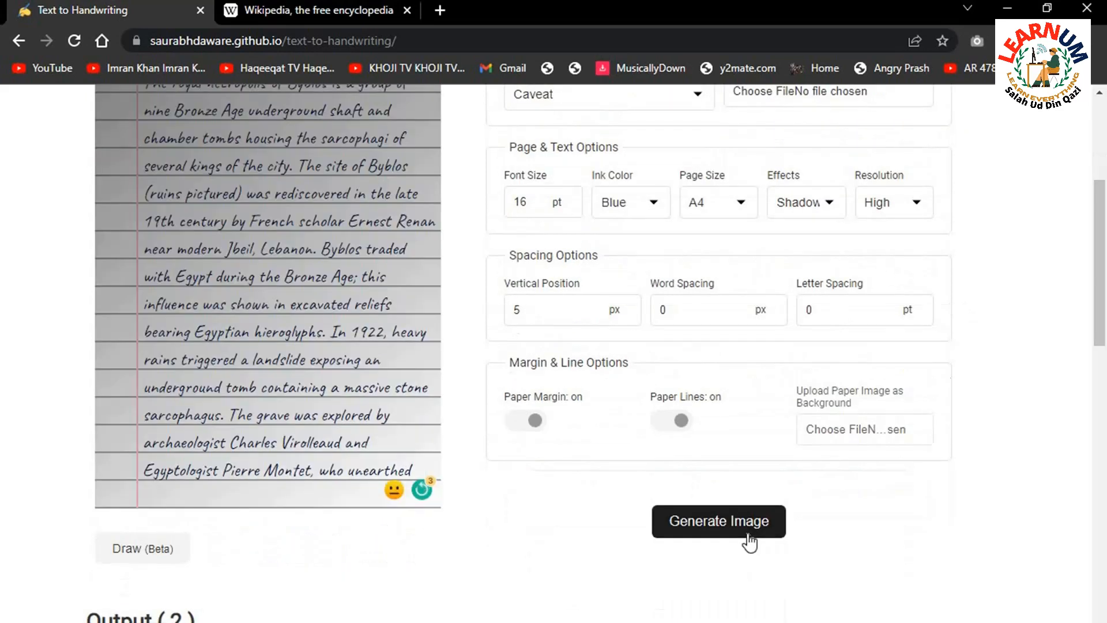
left_click_drag(1102, 297, 1104, 385)
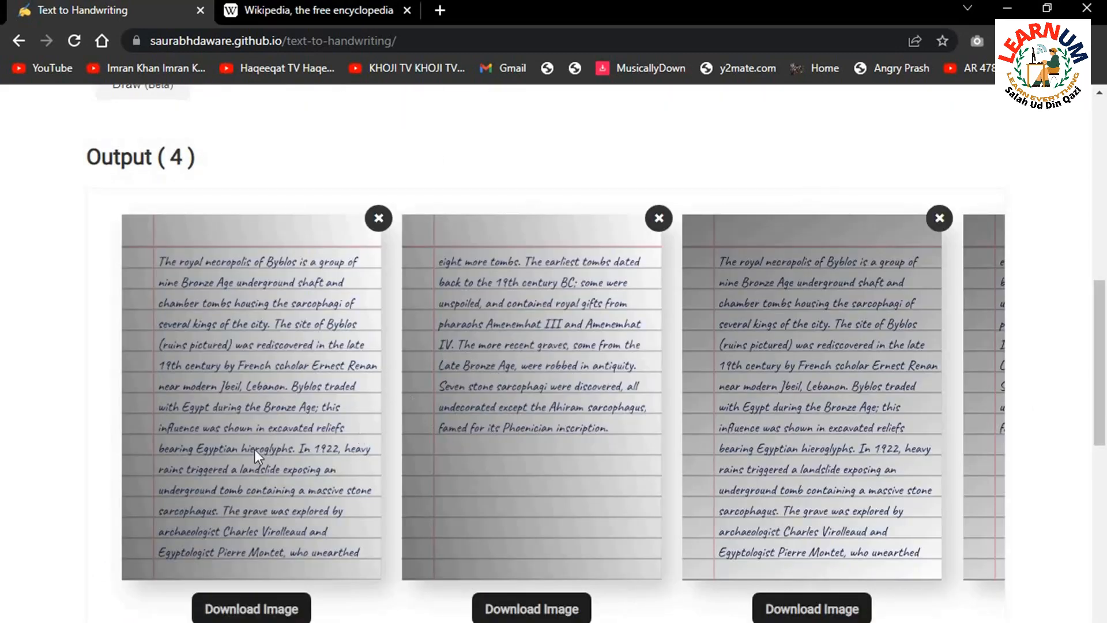
Look through the generated pages in the output section and the options for downloading them
scroll(545, 403, "right", 1)
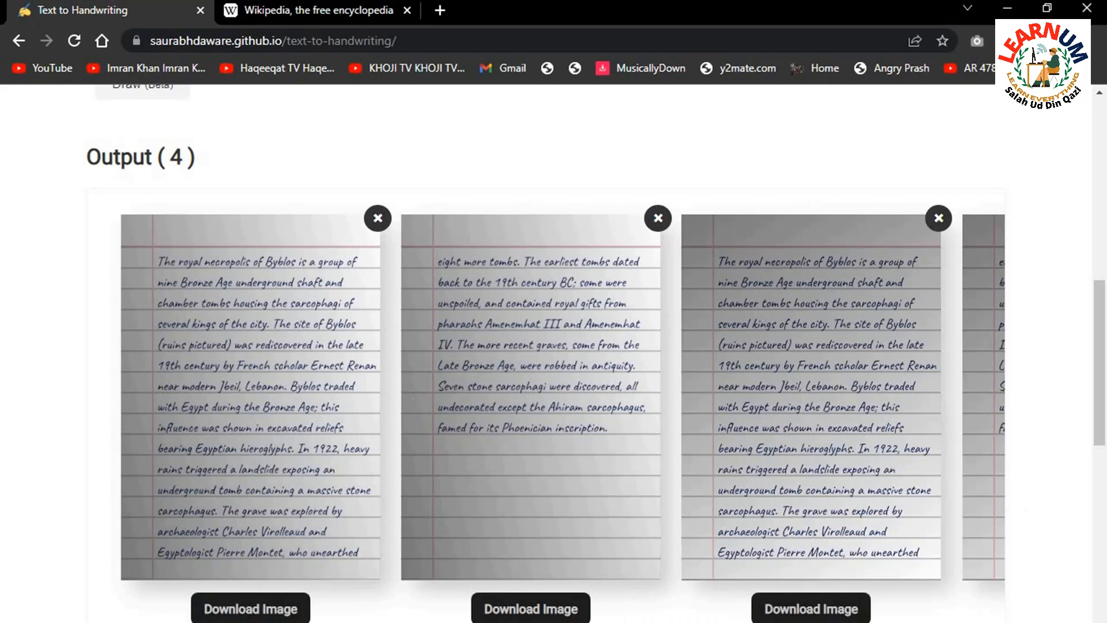
left_click_drag(1105, 294, 1104, 362)
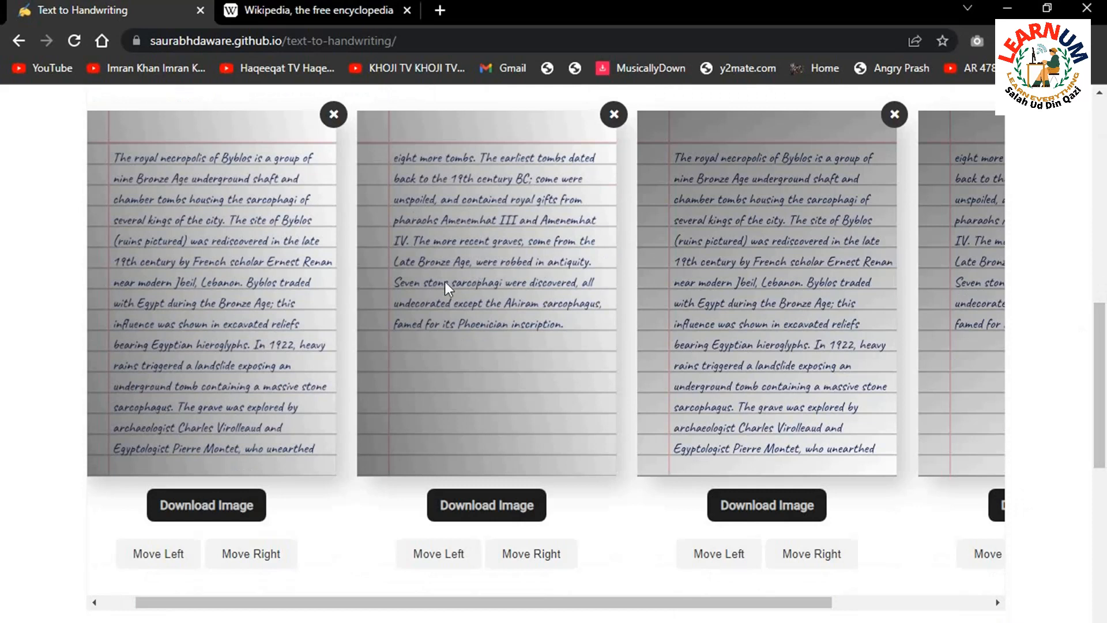
left_click_drag(489, 602, 536, 600)
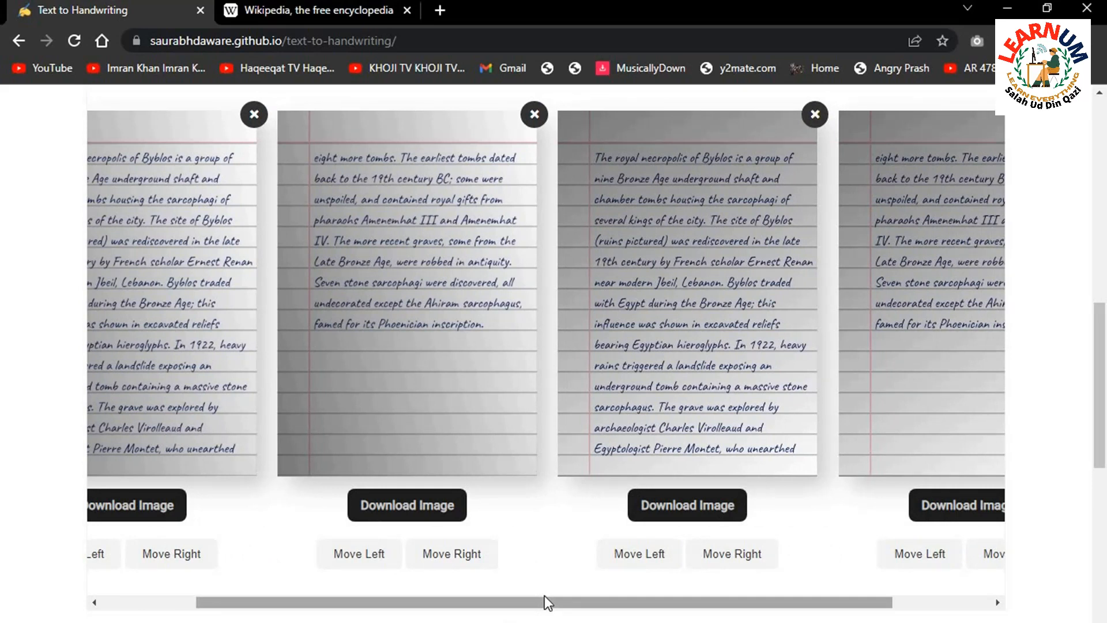
left_click_drag(537, 601, 599, 604)
mouse_move(1105, 370)
left_mouse_down()
mouse_move(1104, 380)
mouse_move(1105, 358)
left_mouse_up()
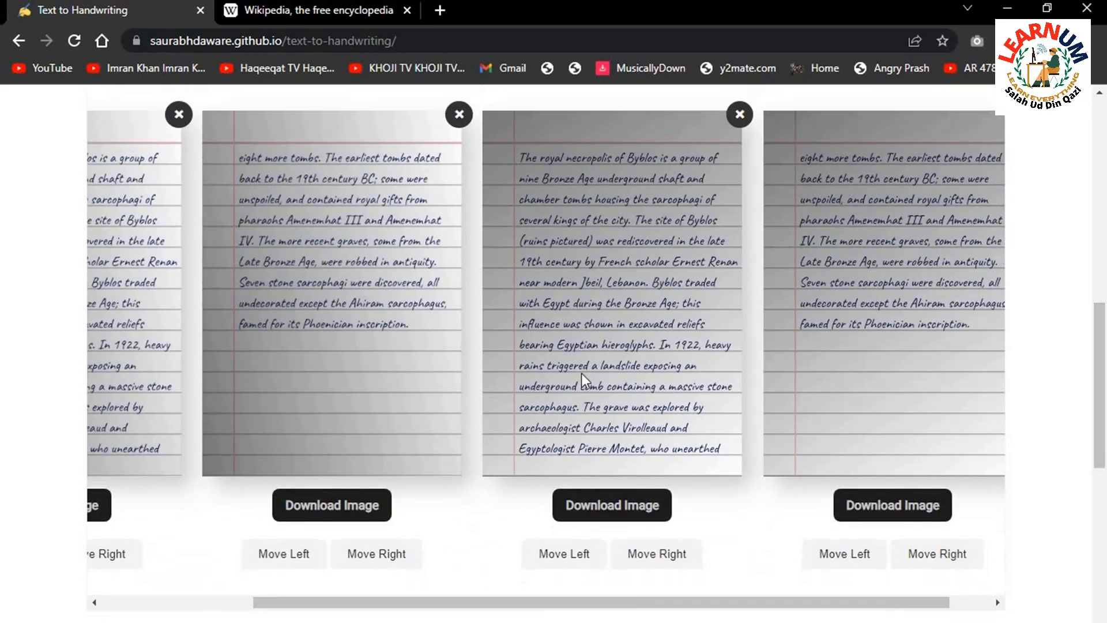
mouse_move(1105, 412)
left_mouse_down()
mouse_move(1106, 438)
mouse_move(1105, 398)
mouse_move(1105, 424)
left_mouse_up()
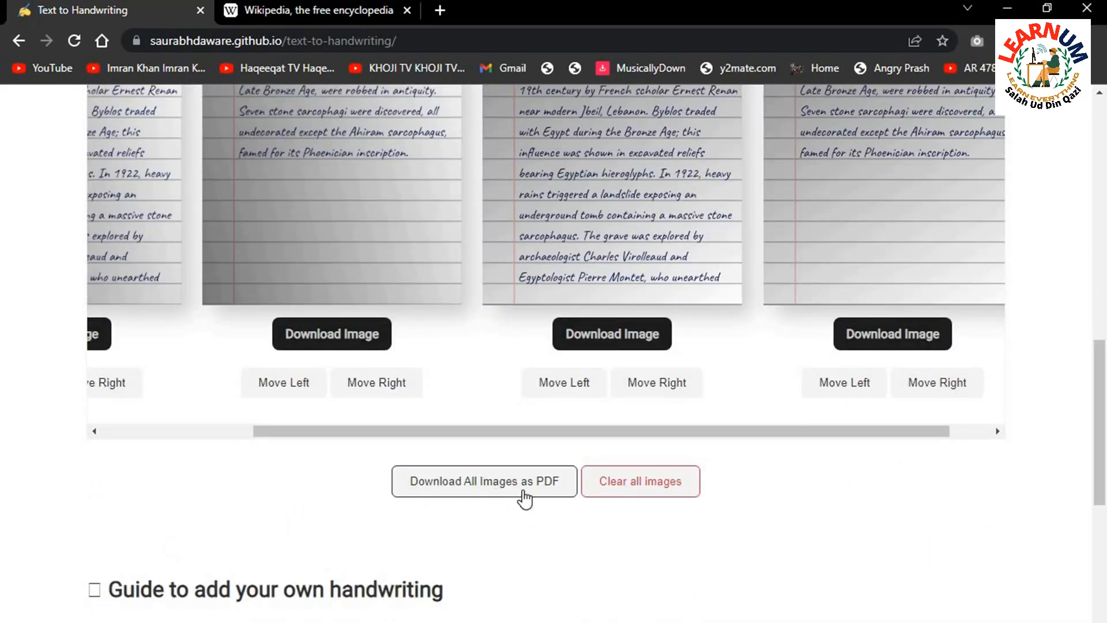
left_click_drag(1105, 424, 1105, 384)
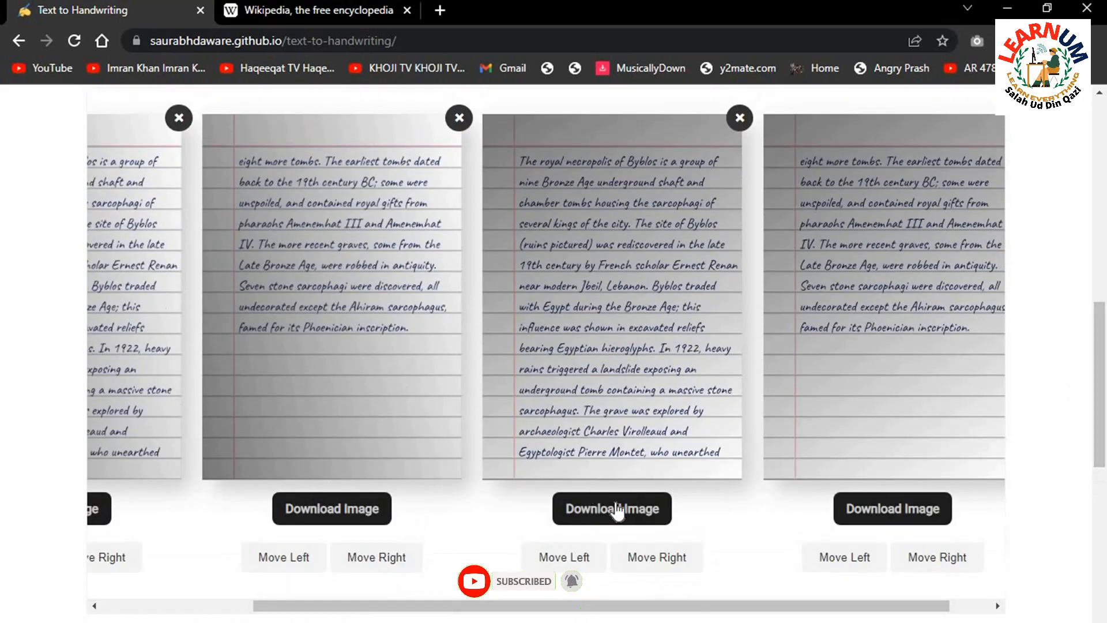
Download the third output page as a JPEG image named download and open the saved file in Photos
left_click(616, 509)
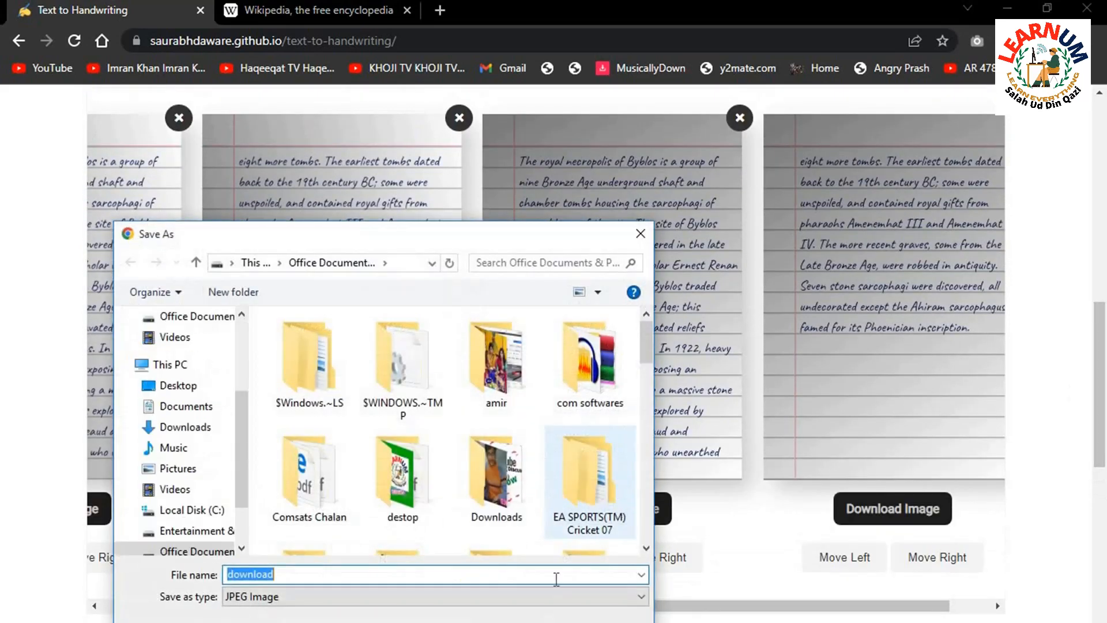
key("Return")
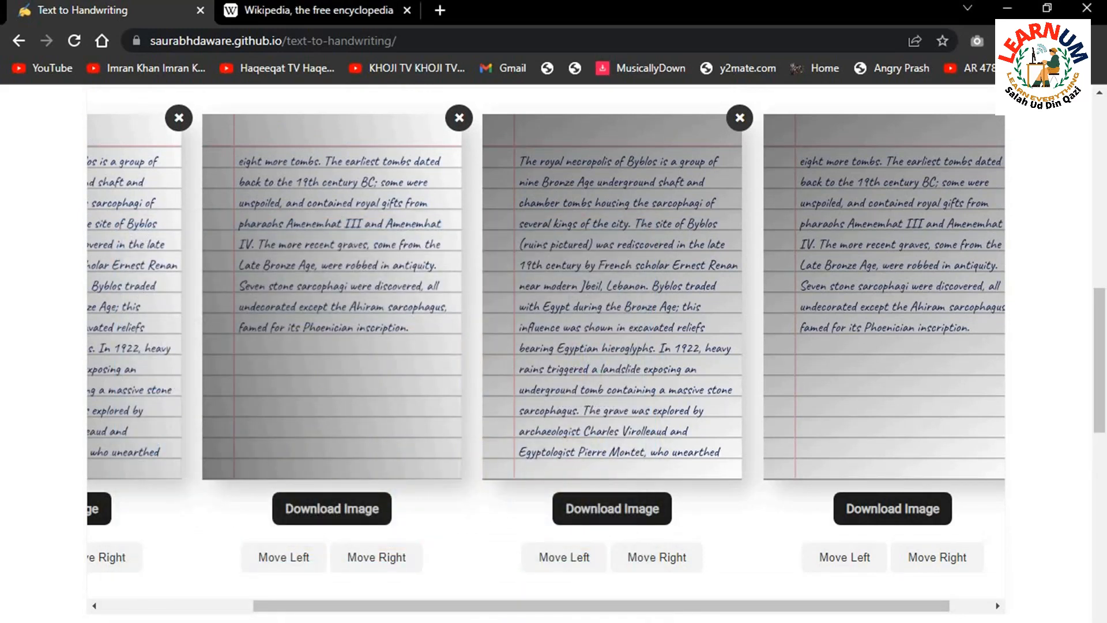
left_click(64, 620)
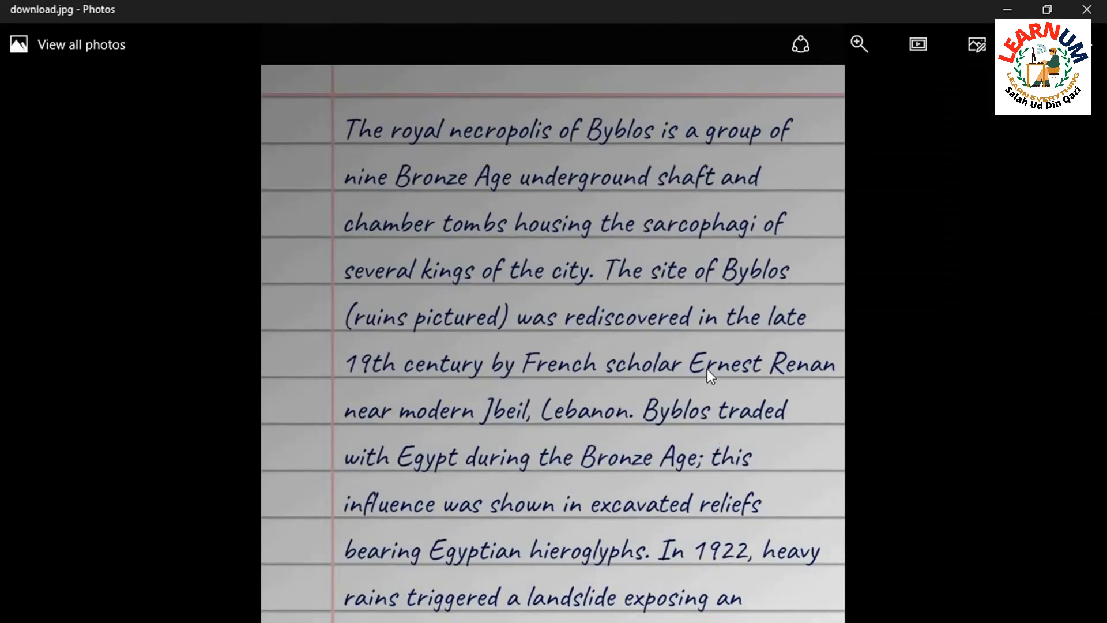
Shrink the Photos window and place it over the browser so the full handwritten page can be examined
left_click(1046, 10)
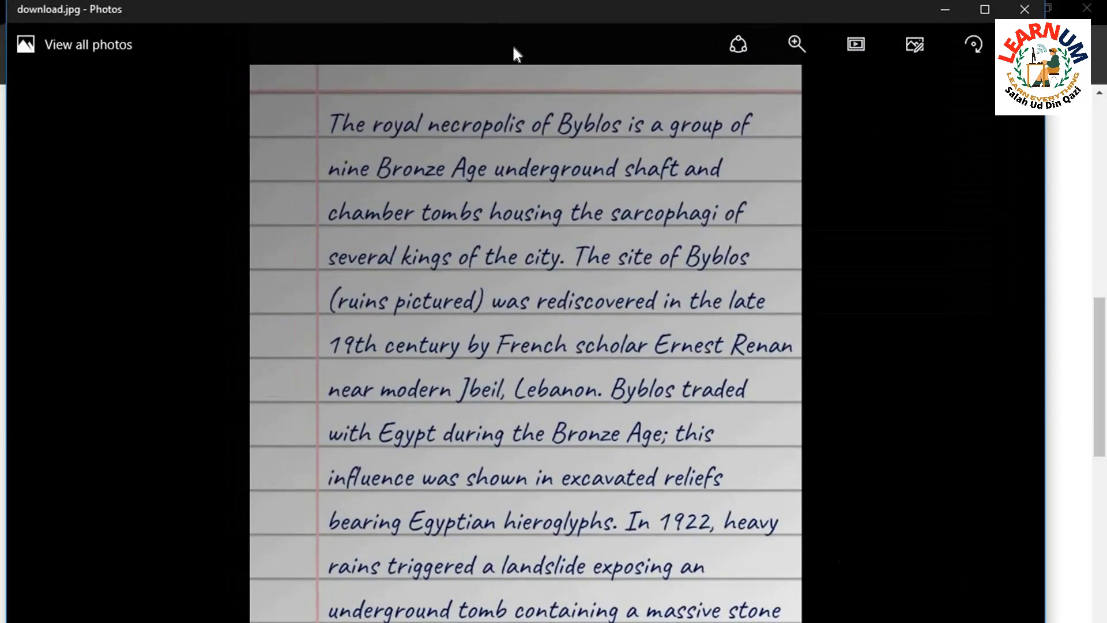
left_click_drag(456, 16, 532, 49)
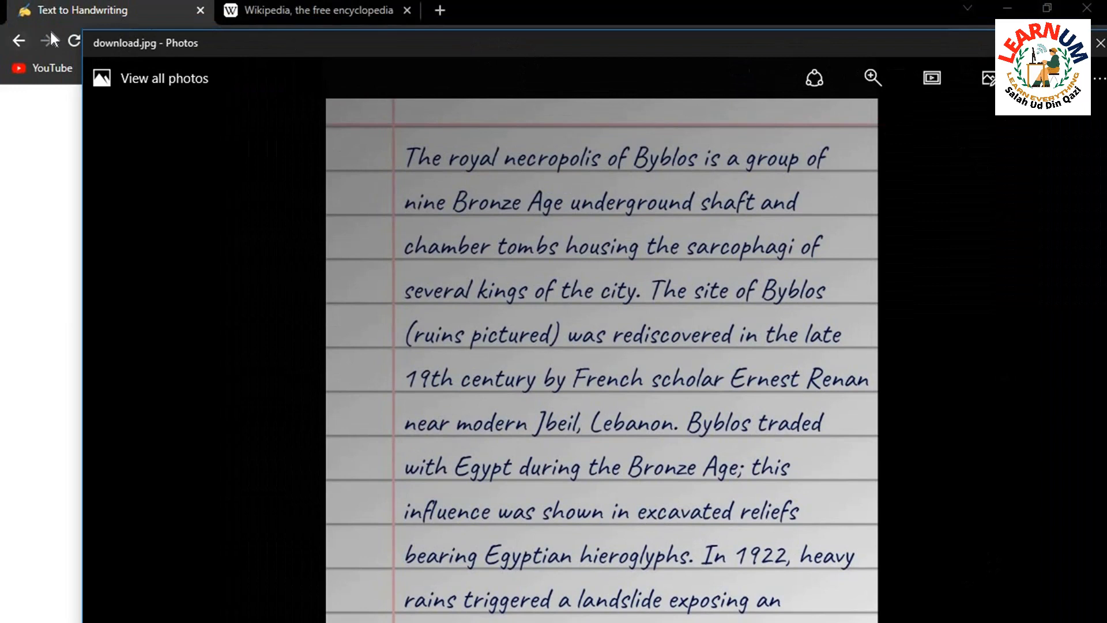
left_click_drag(82, 29, 369, 337)
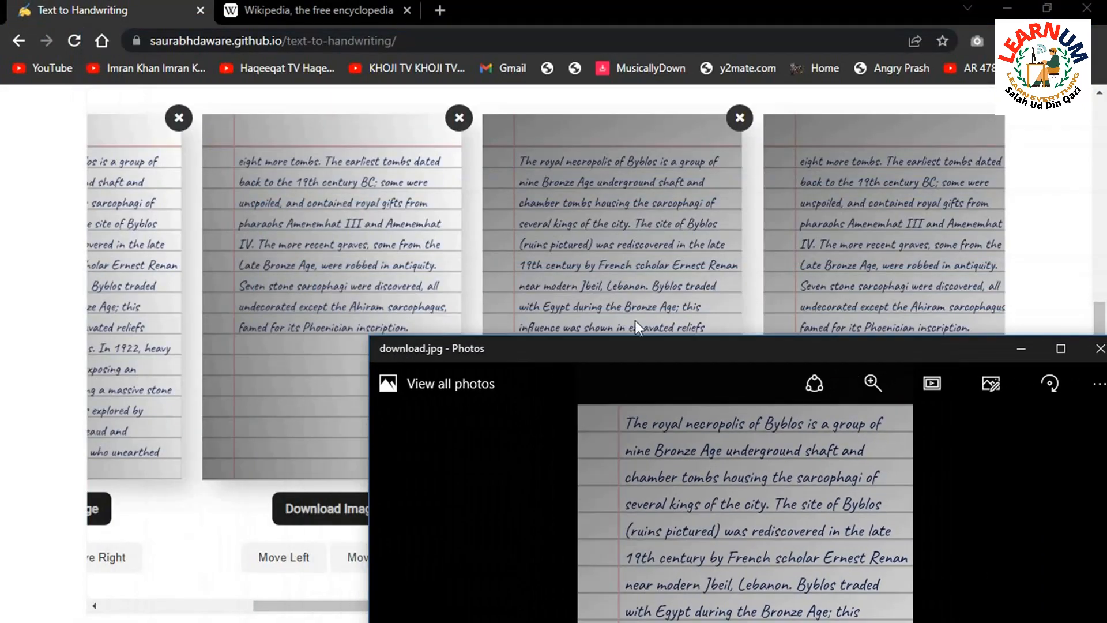
left_click_drag(695, 343, 492, 78)
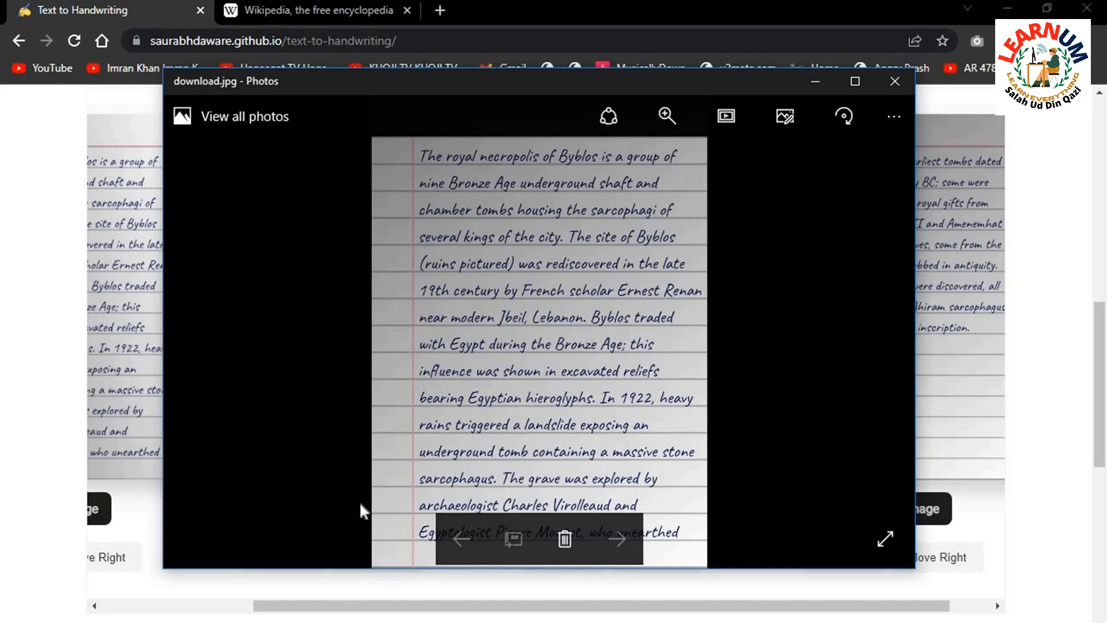
left_click_drag(634, 73, 634, 69)
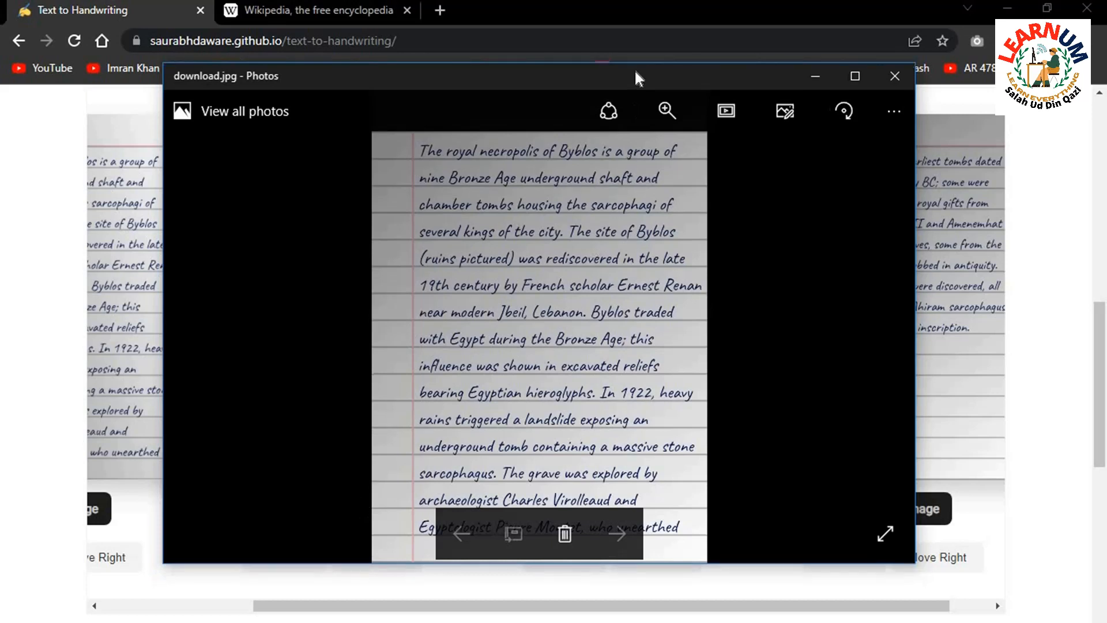
left_click_drag(635, 71, 649, 71)
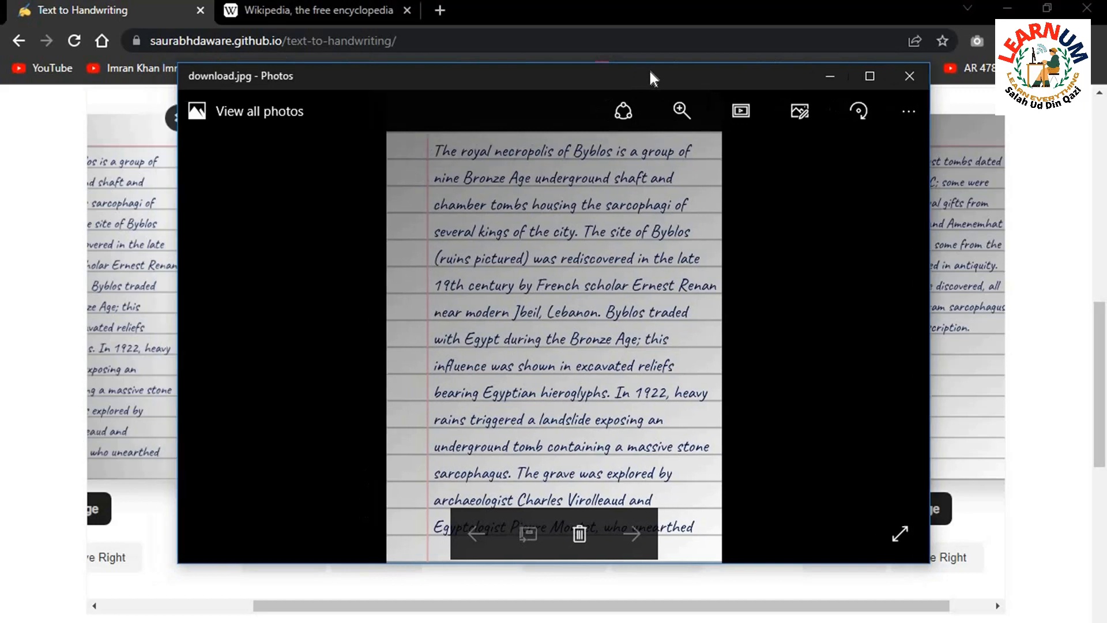